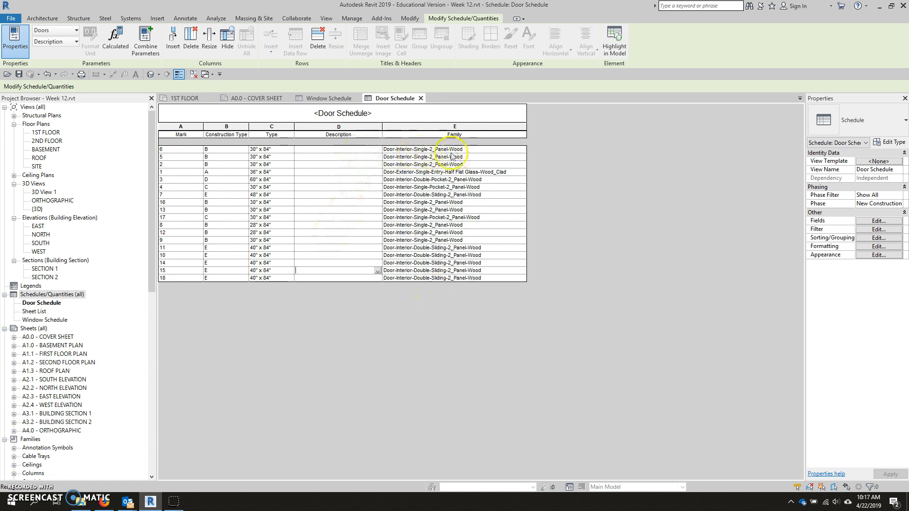
left_click(348, 150)
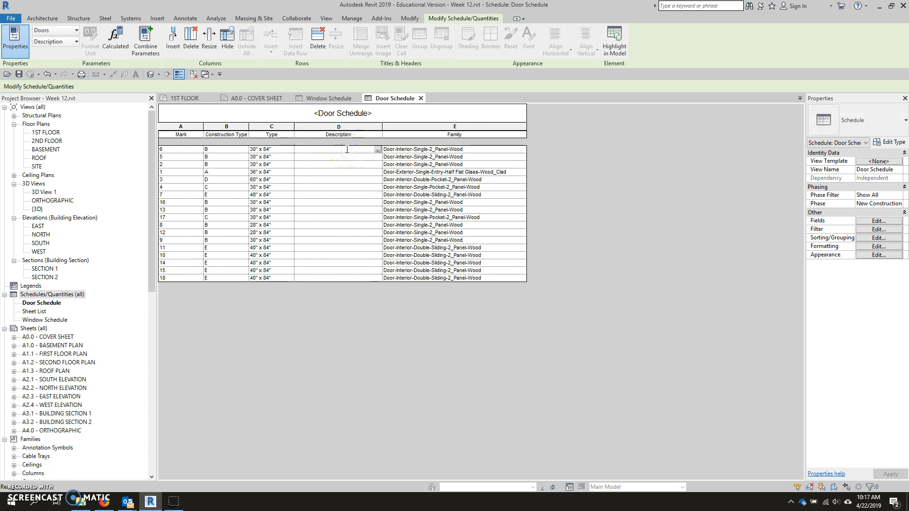
left_click(337, 149)
type("Int")
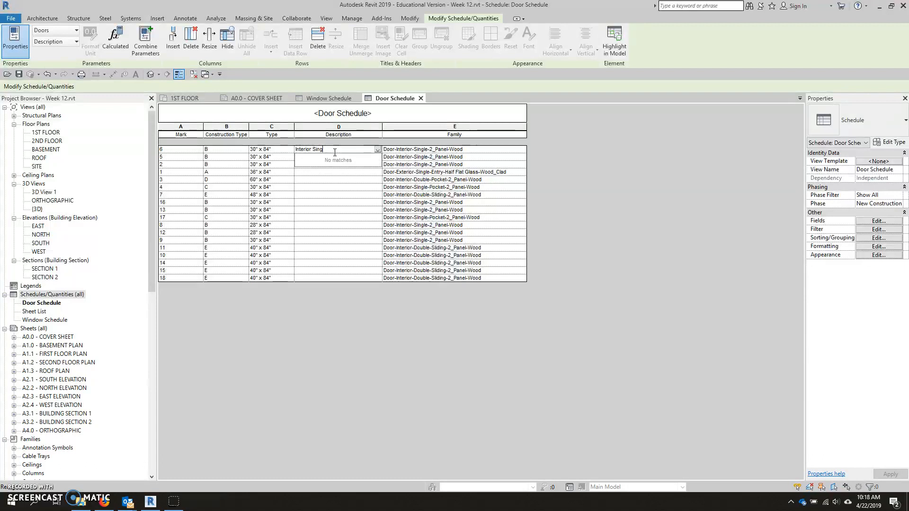
type("erior 2 Panel")
Step: Open the Week 12 Final Deliverable cover sheet PDF from the Drawing Assignment folder, view its door schedule and return to Revit
left_click(80, 501)
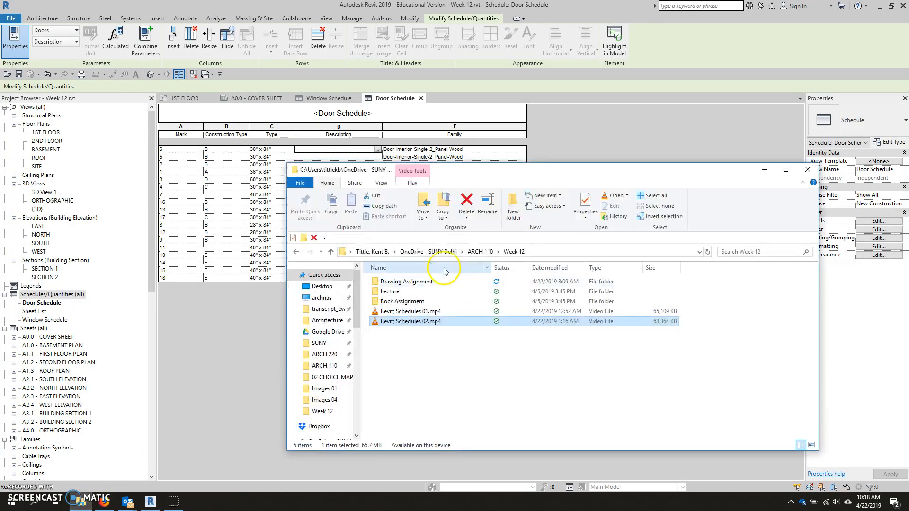
double_click(429, 282)
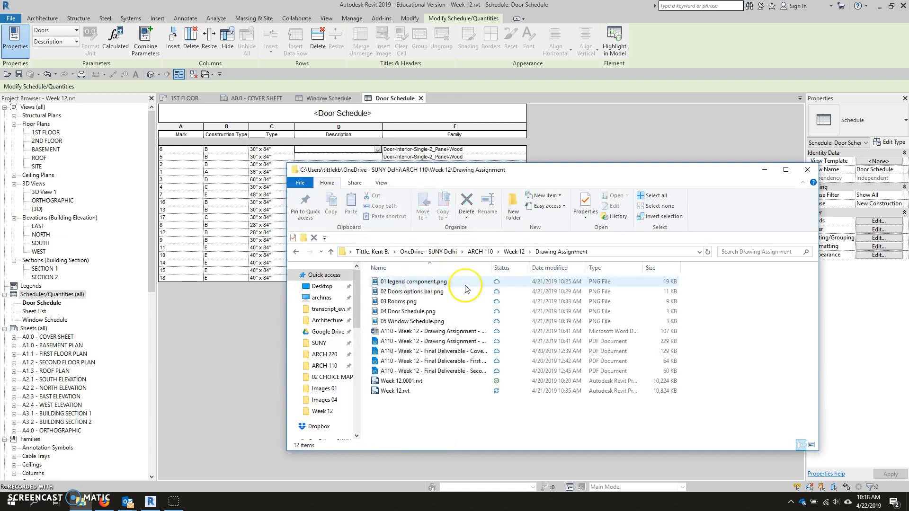
double_click(464, 355)
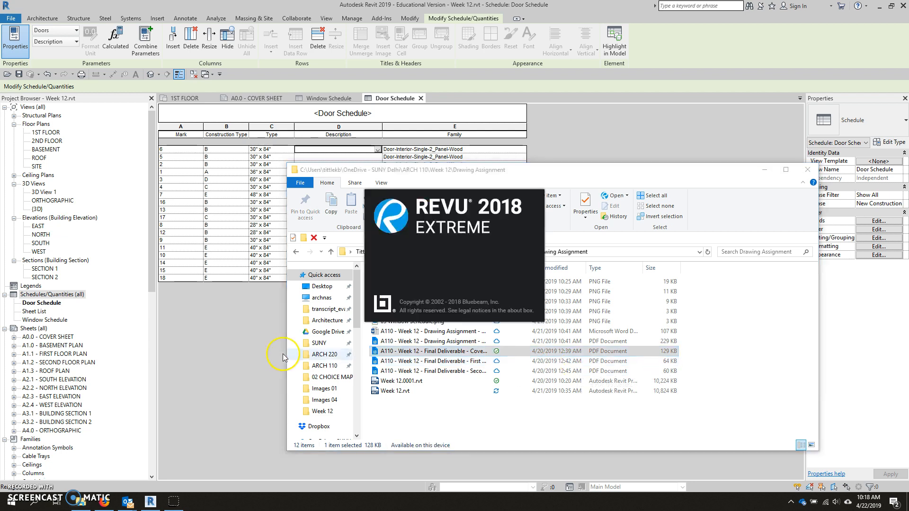
left_click(764, 169)
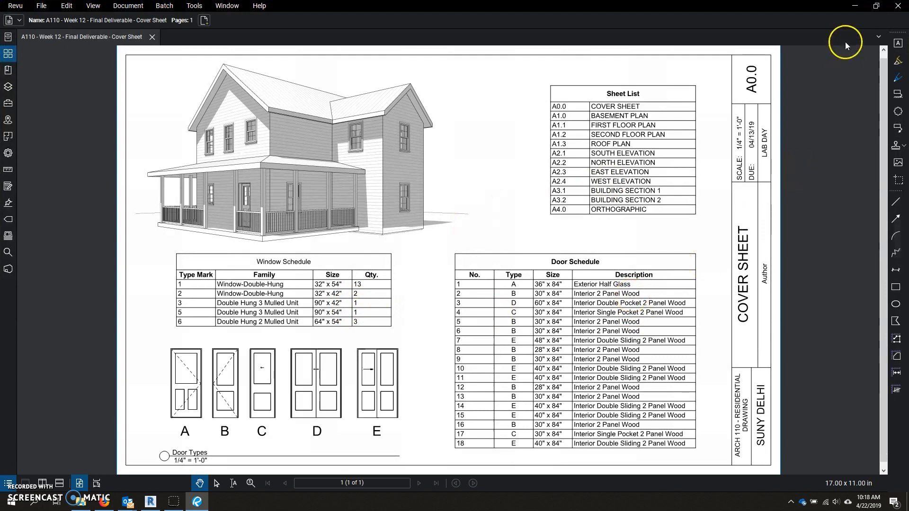
left_click(850, 8)
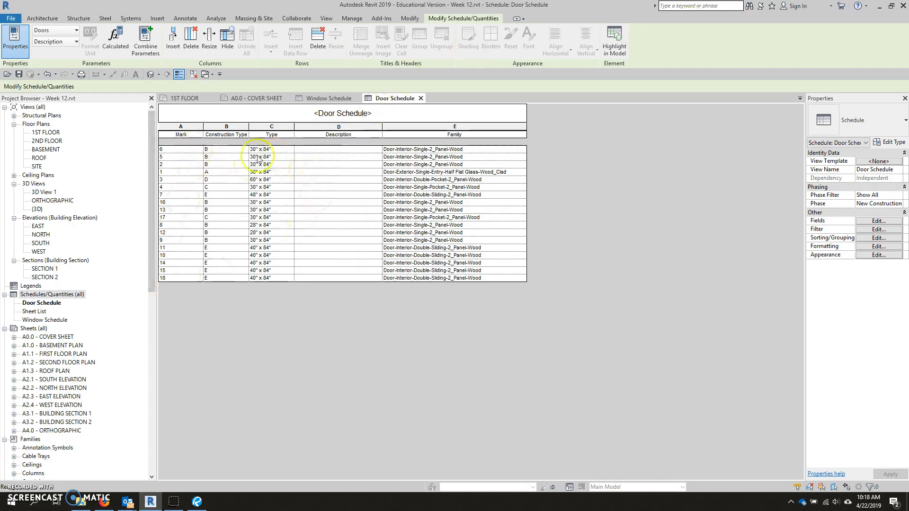
Step: Sort the door schedule by Mark in ascending order
left_click(687, 260)
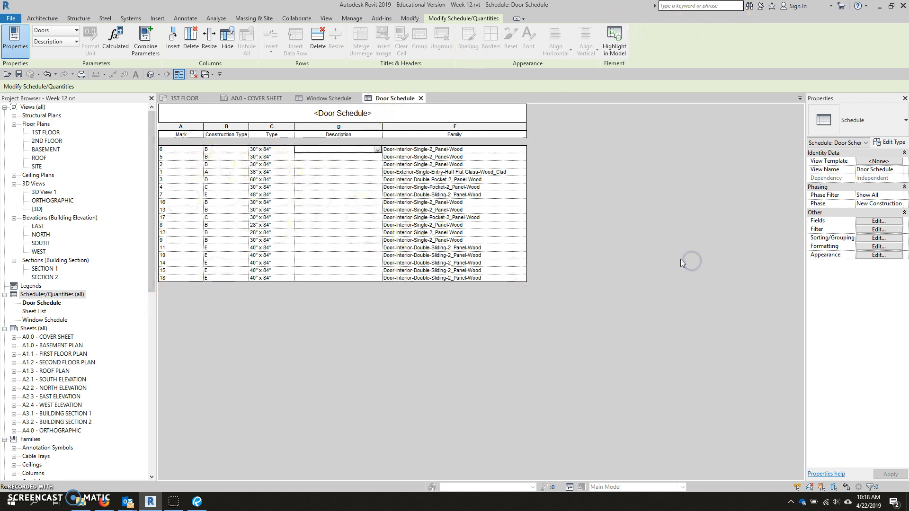
left_click(879, 238)
left_click(435, 175)
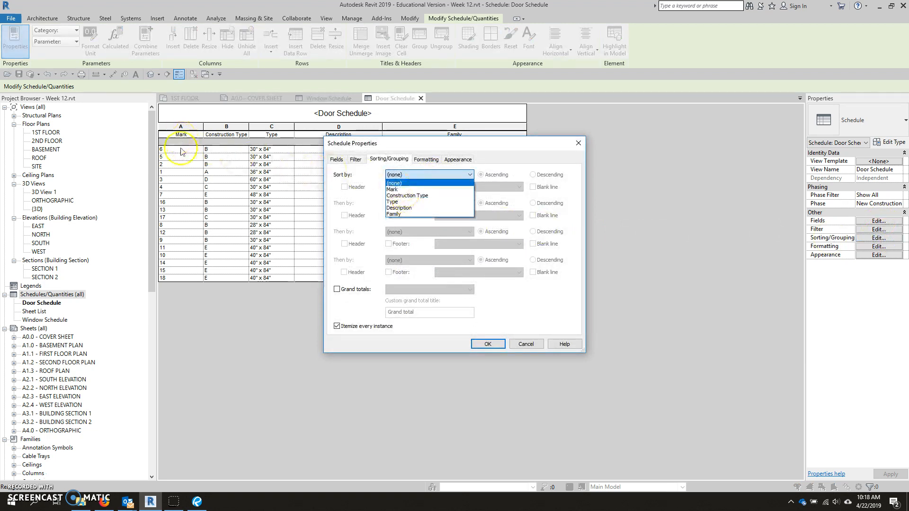
left_click(407, 195)
left_click(396, 173)
left_click(393, 189)
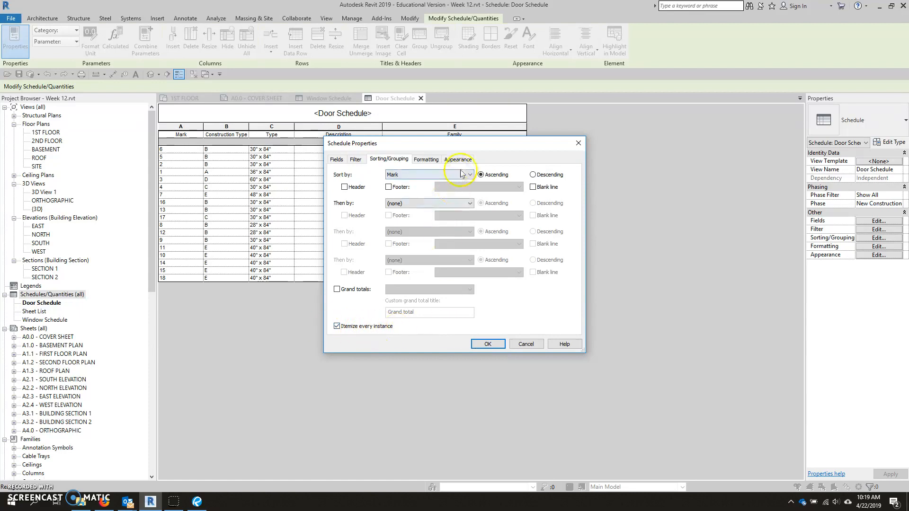
left_click_drag(466, 143, 444, 196)
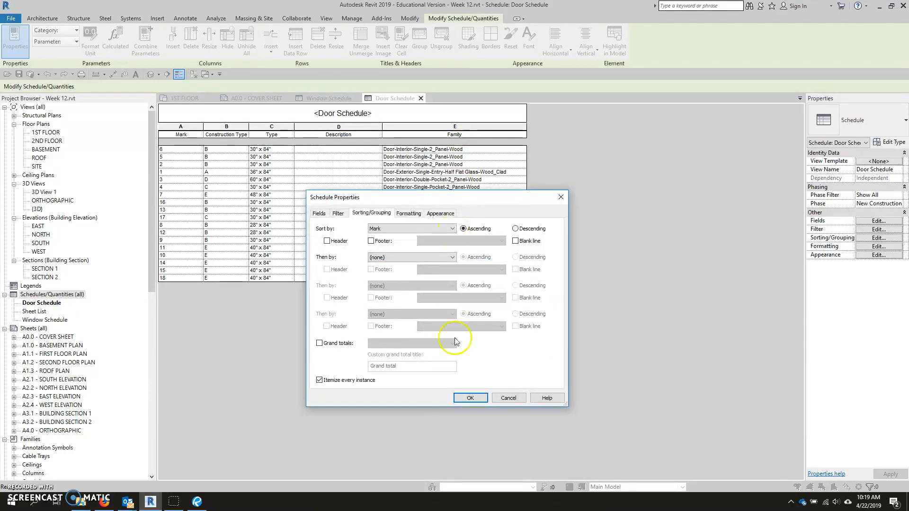
left_click(467, 398)
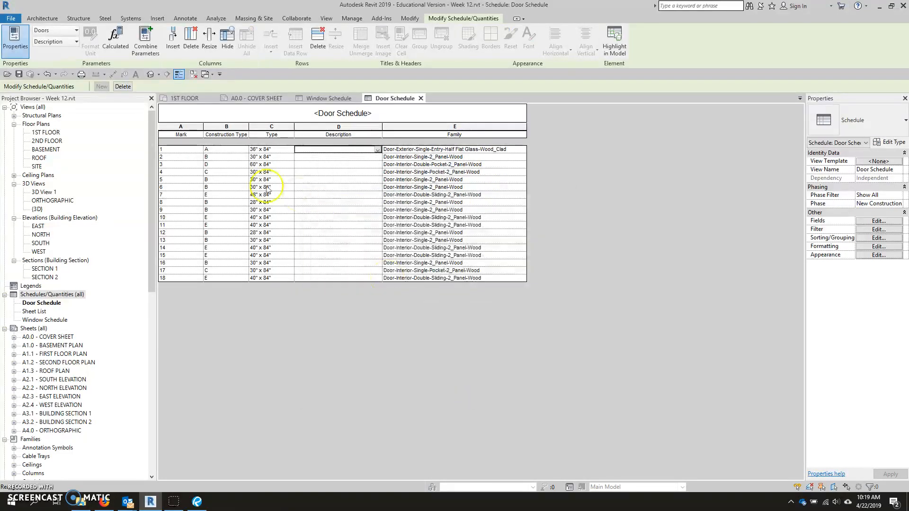
left_click(491, 161)
left_click(346, 147)
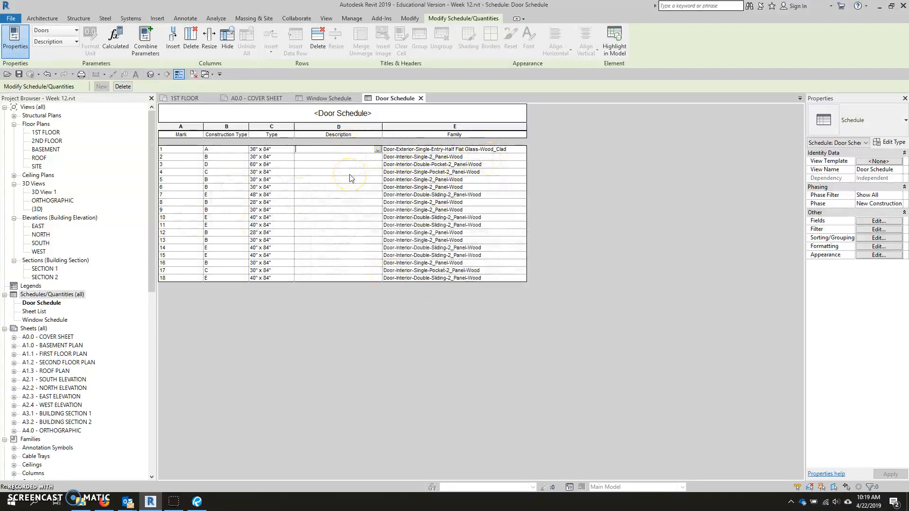
type("Exterior H")
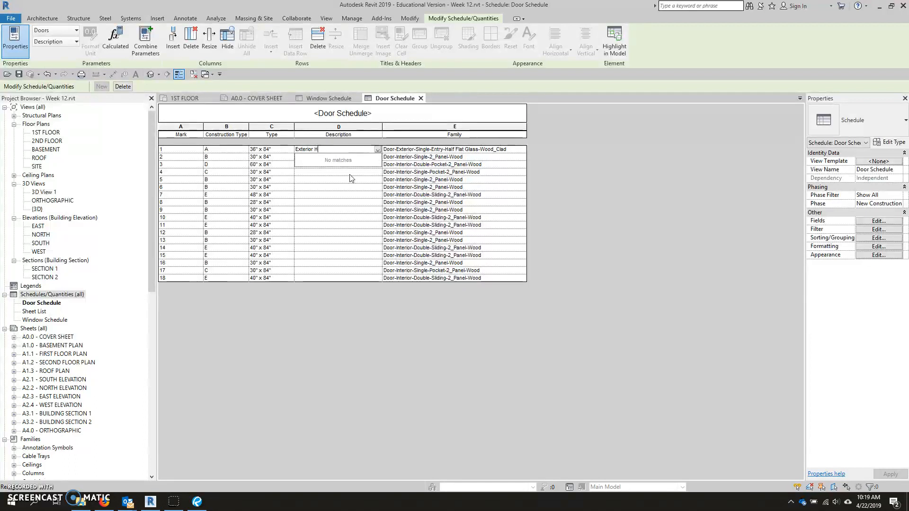
type("Glass")
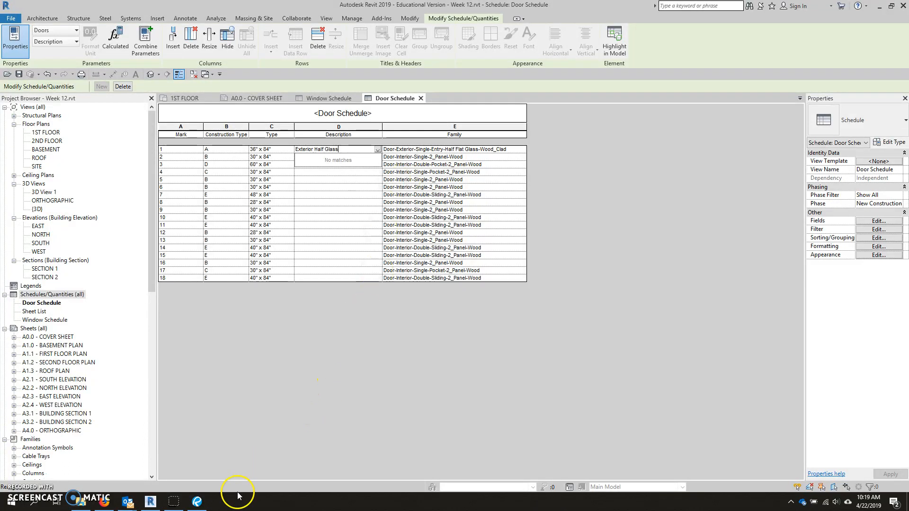
left_click(199, 501)
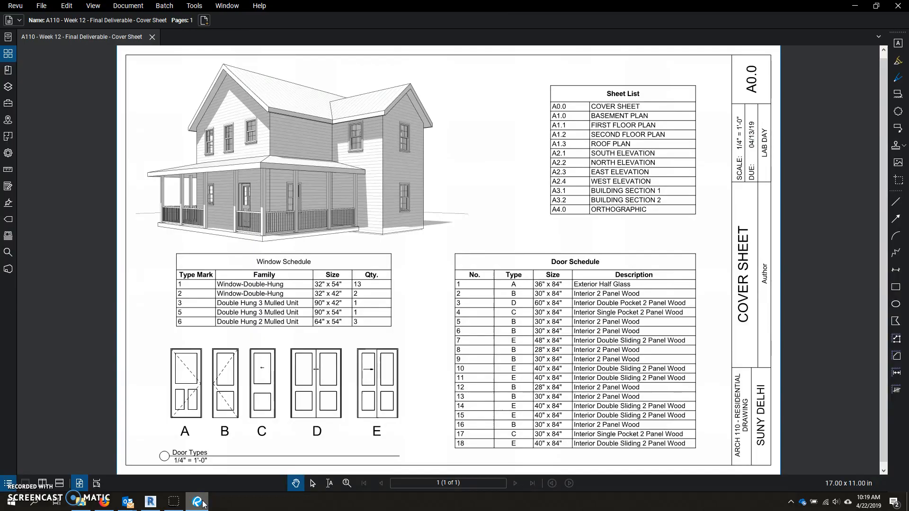
left_click(199, 501)
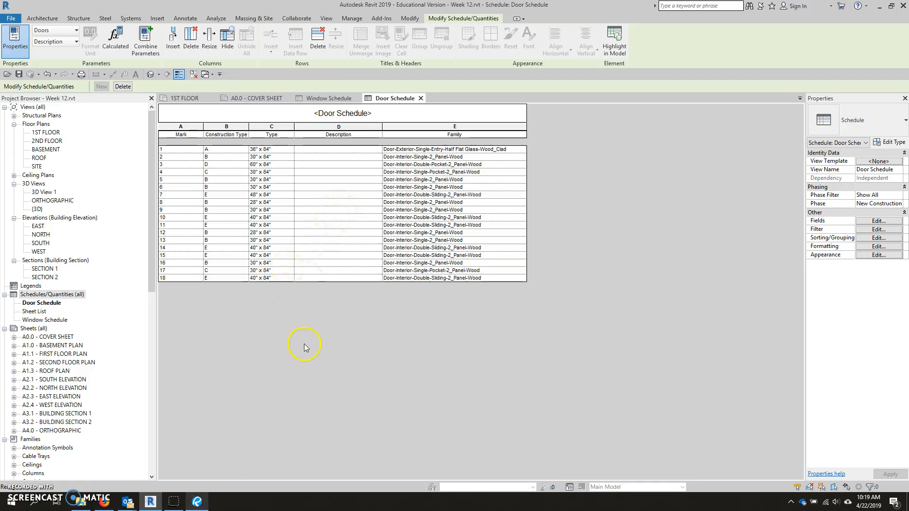
Step: Enter "Exterior Half Glass" as the description of door 1 and apply it to all doors of that type
left_click(345, 149)
type("Exterior Half Glass")
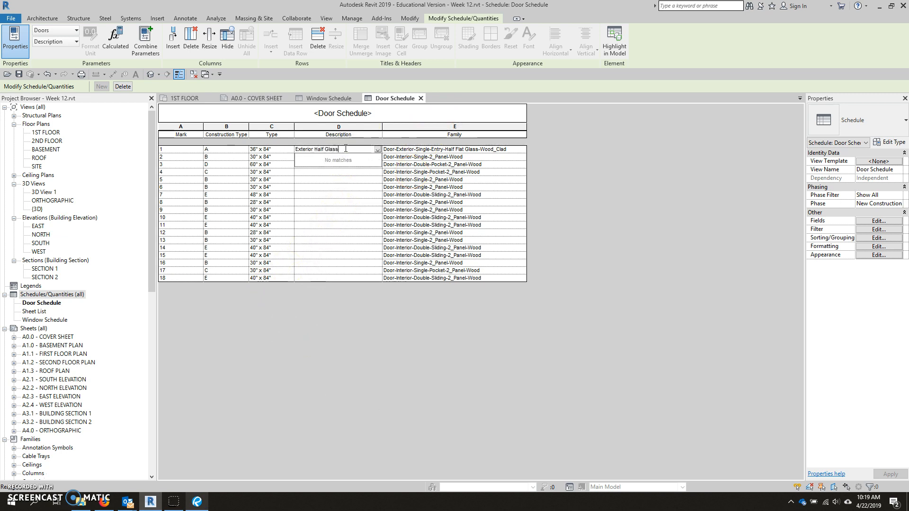
key("Return")
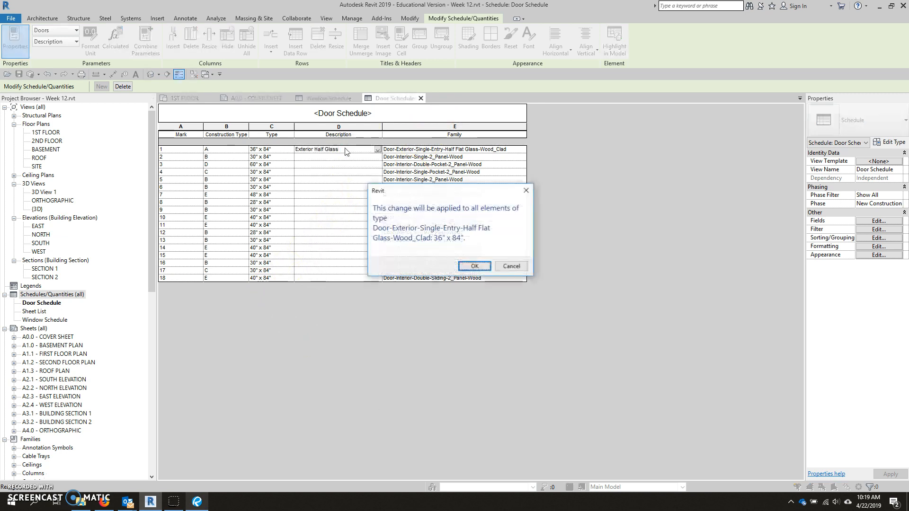
left_click(387, 258)
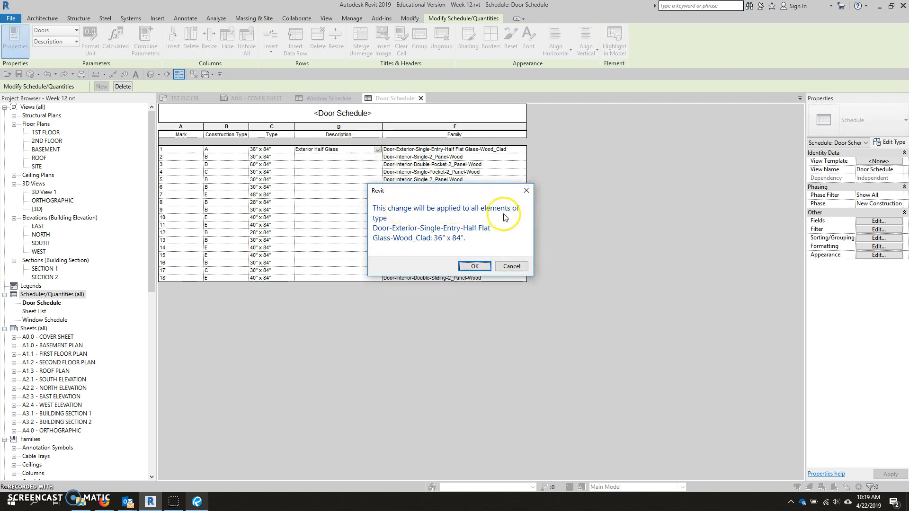
left_click(472, 266)
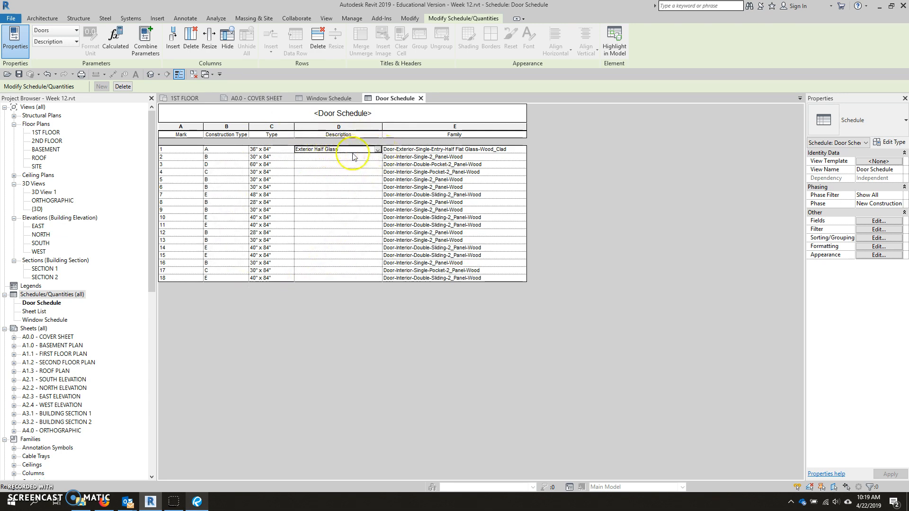
Step: Open the 1ST FLOOR plan, select door 1 and check the Description parameter in its type properties
double_click(46, 133)
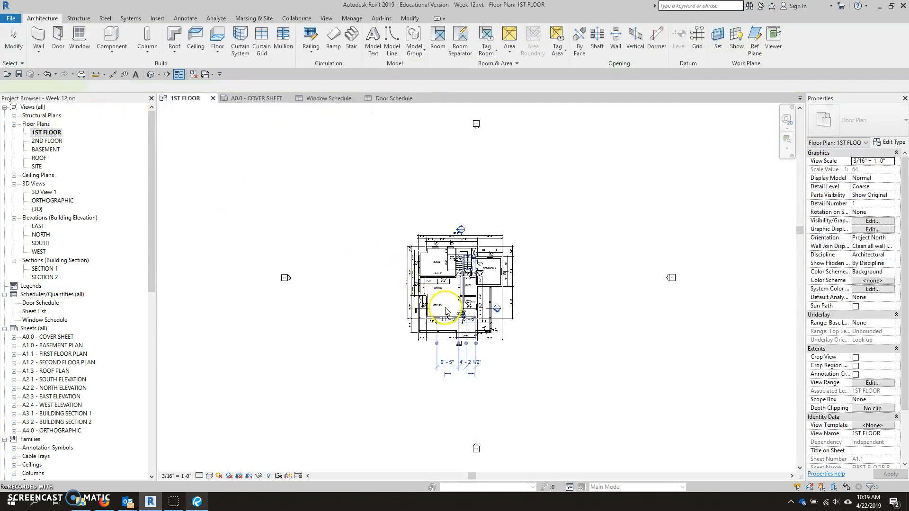
left_click(457, 318)
scroll(462, 327, "up", 6)
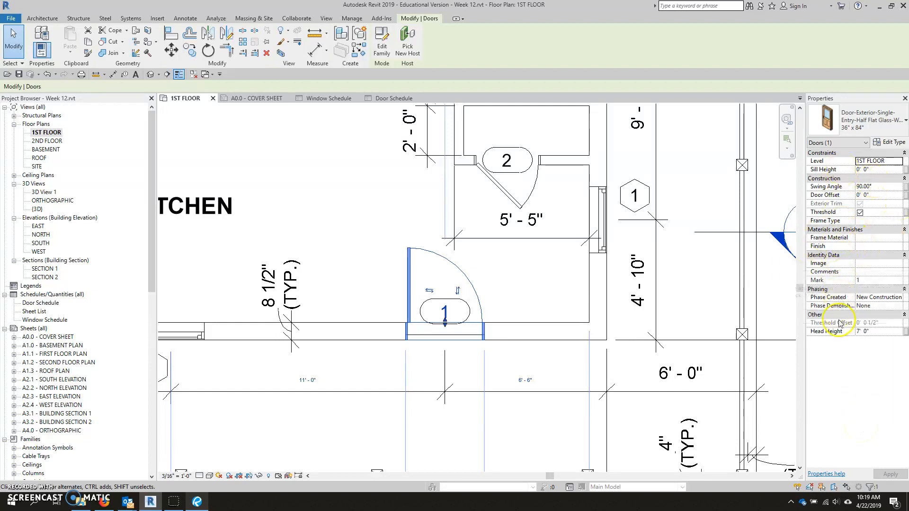
left_click(882, 152)
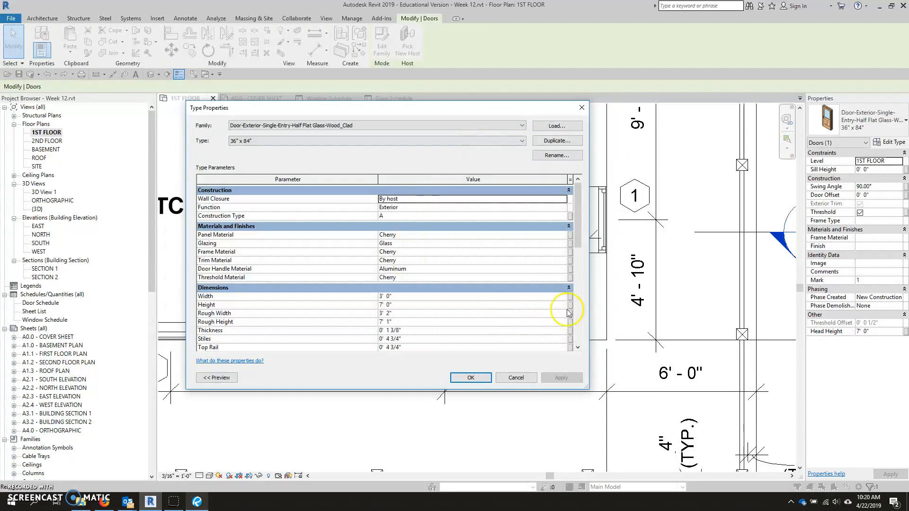
left_click_drag(578, 210, 581, 315)
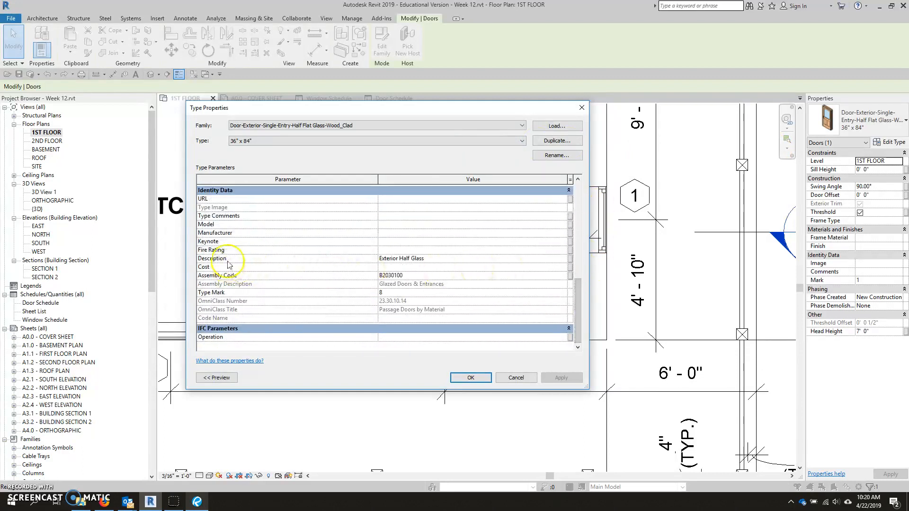
left_click(465, 378)
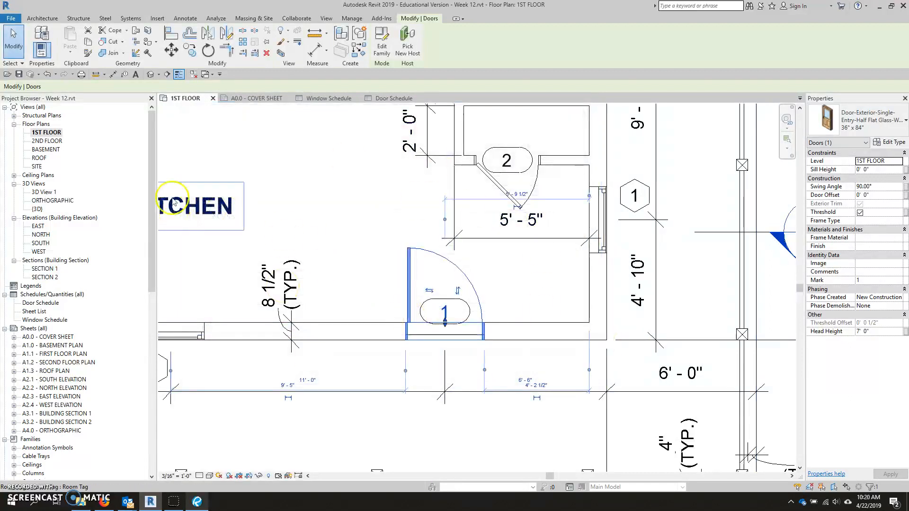
Step: Return to the Door Schedule and consult the reference cover sheet in Revu, reducing its full-screen window to a smaller one
double_click(41, 303)
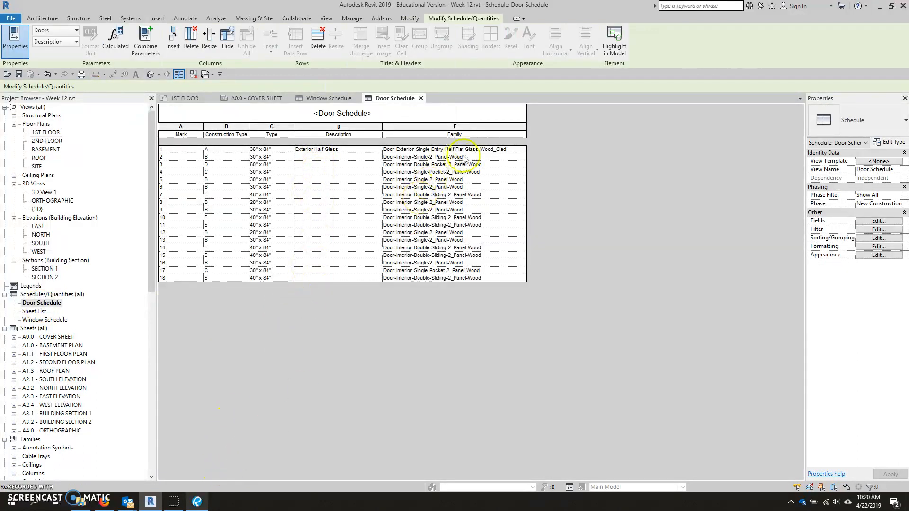
left_click(198, 502)
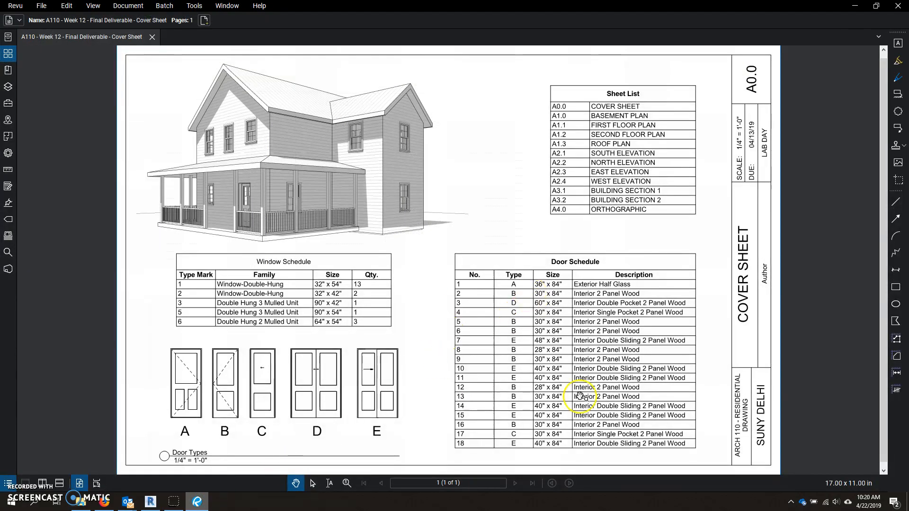
left_click_drag(502, 6, 731, 199)
left_click(458, 147)
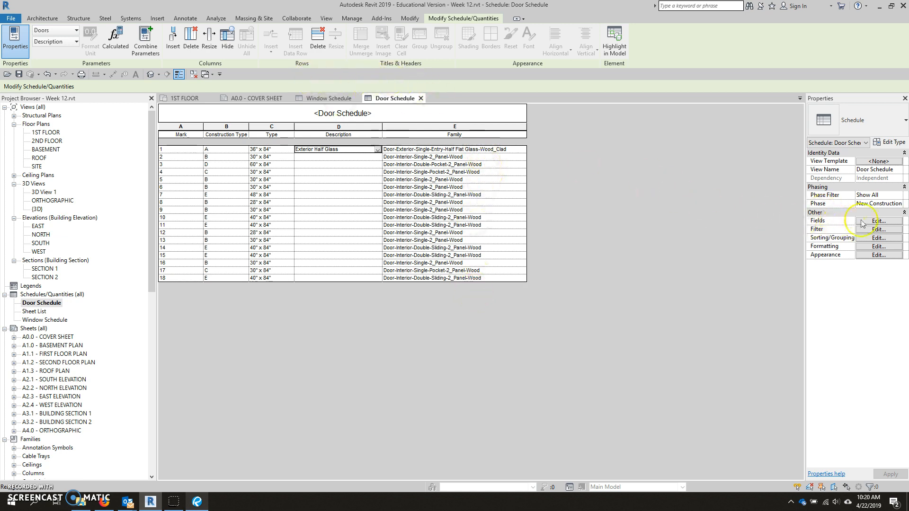
Step: Remove the Family field from the door schedule's scheduled fields
left_click(879, 220)
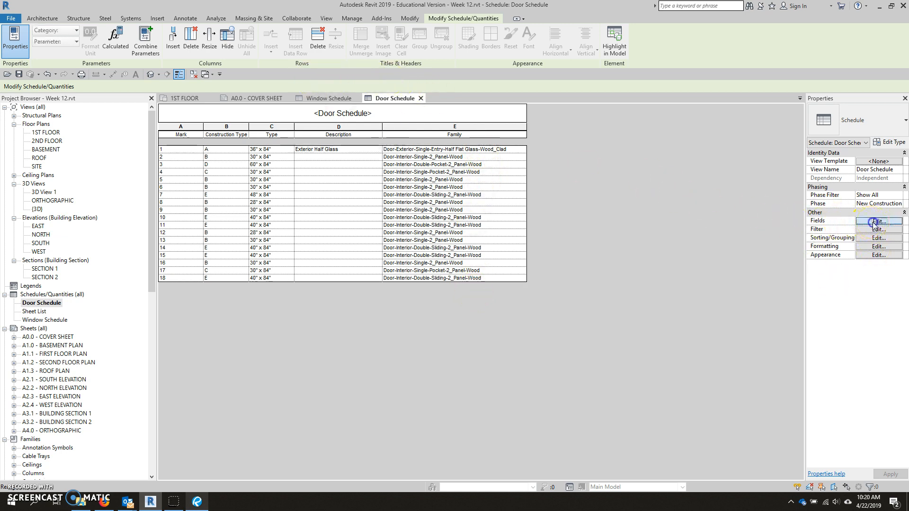
left_click(476, 285)
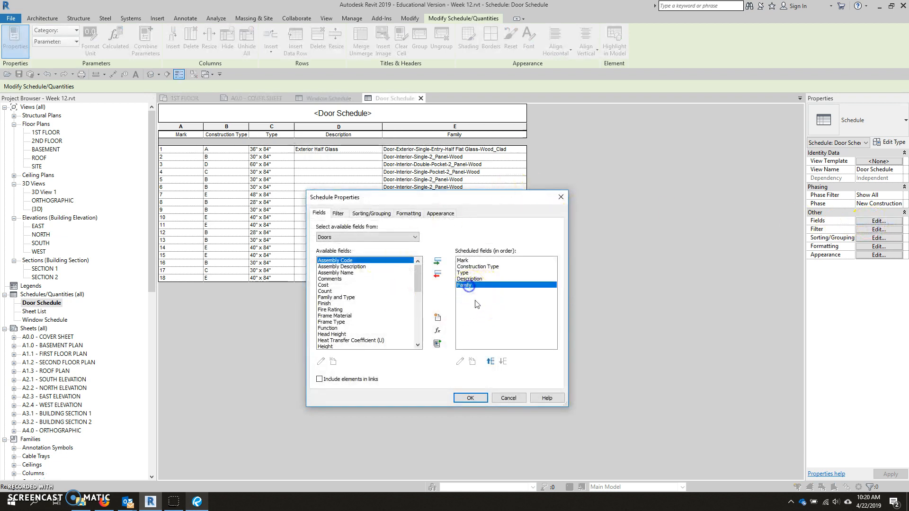
left_click(438, 275)
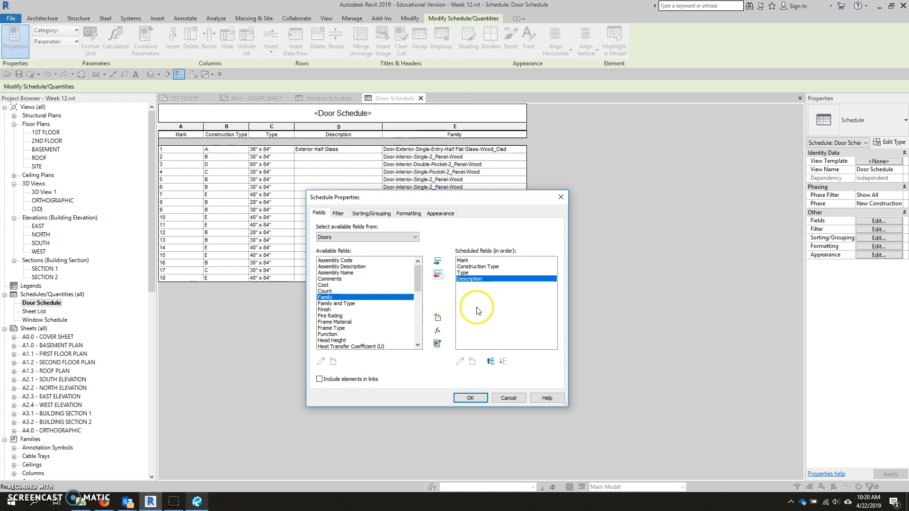
left_click(470, 398)
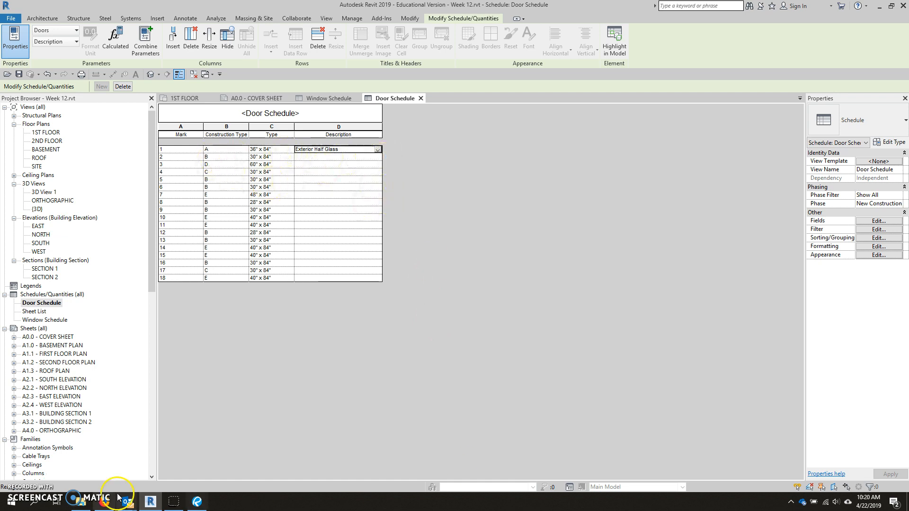
Step: Consult the reference cover sheet in Revu, return to Revit and clear door 1's Construction Type for all doors of that type
left_click(197, 501)
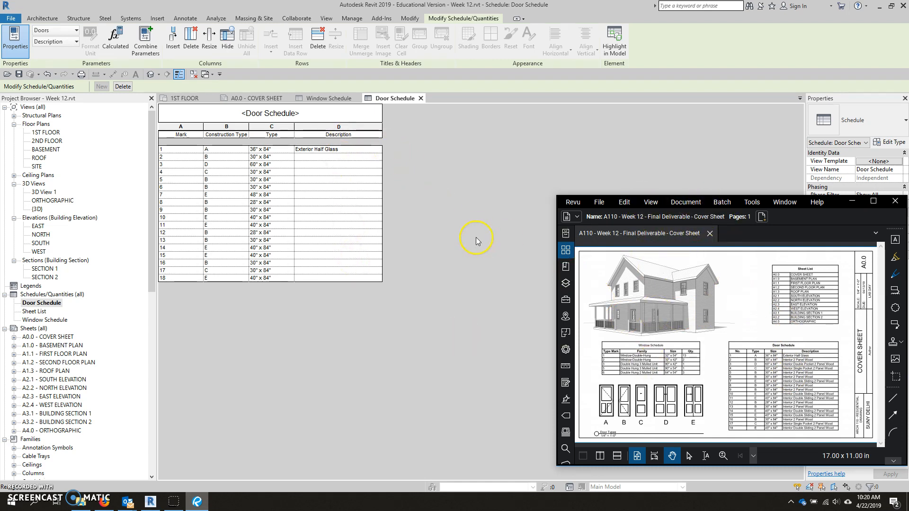
left_click(279, 162)
left_click(242, 149)
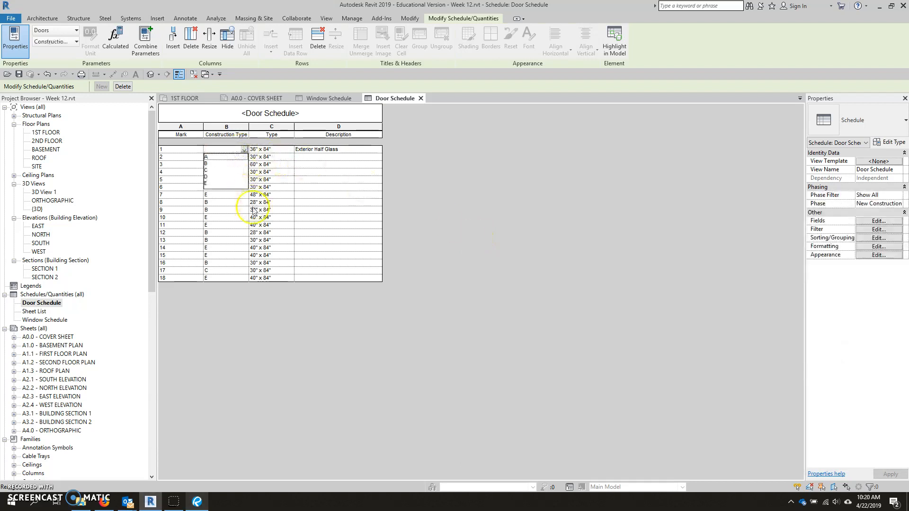
left_click(249, 225)
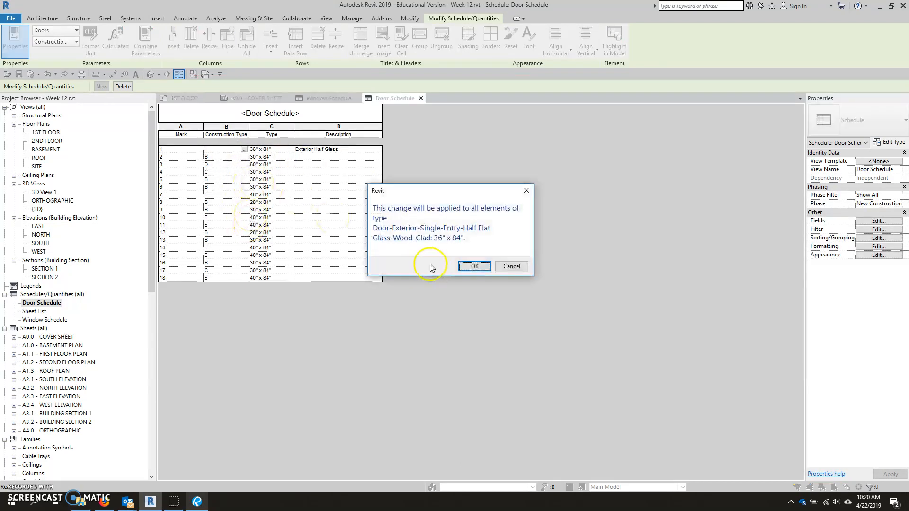
left_click(474, 266)
Step: Clear the Construction Type of door 2 in the schedule and apply the change to all doors of that type
left_click(237, 157)
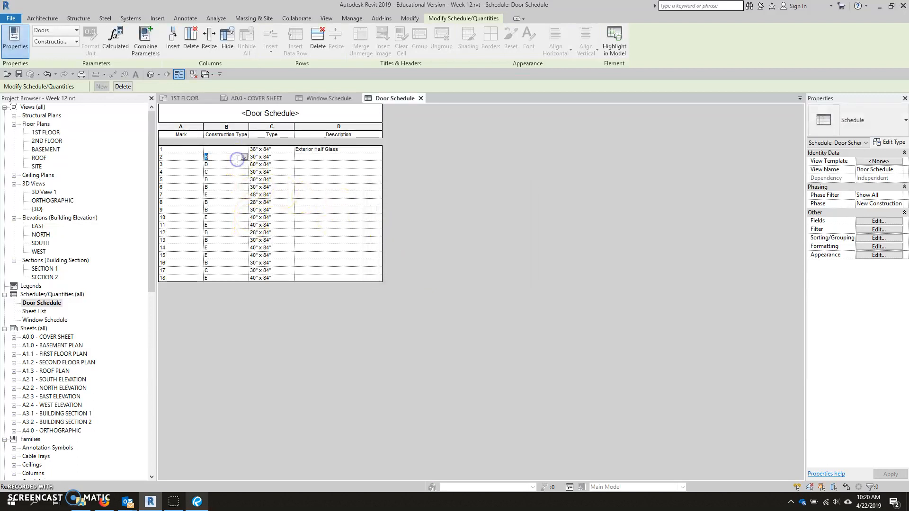
key("BackSpace")
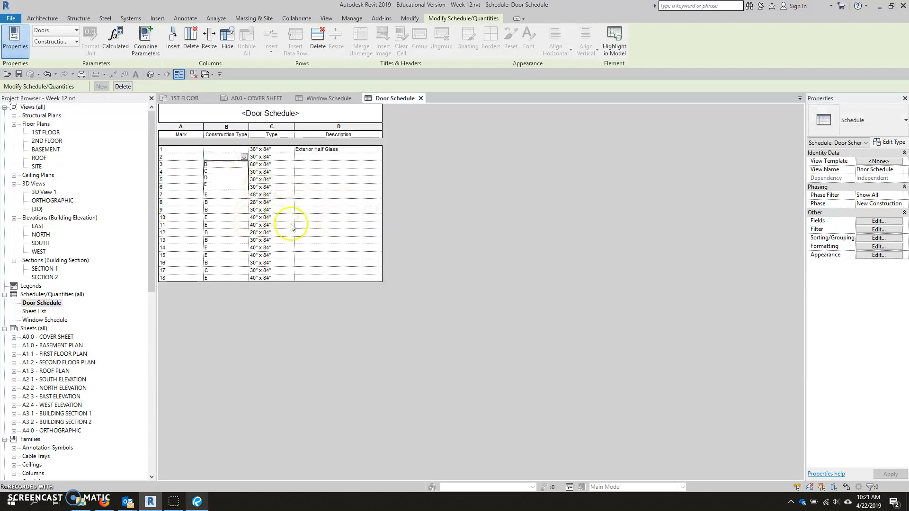
left_click(467, 273)
left_click(468, 261)
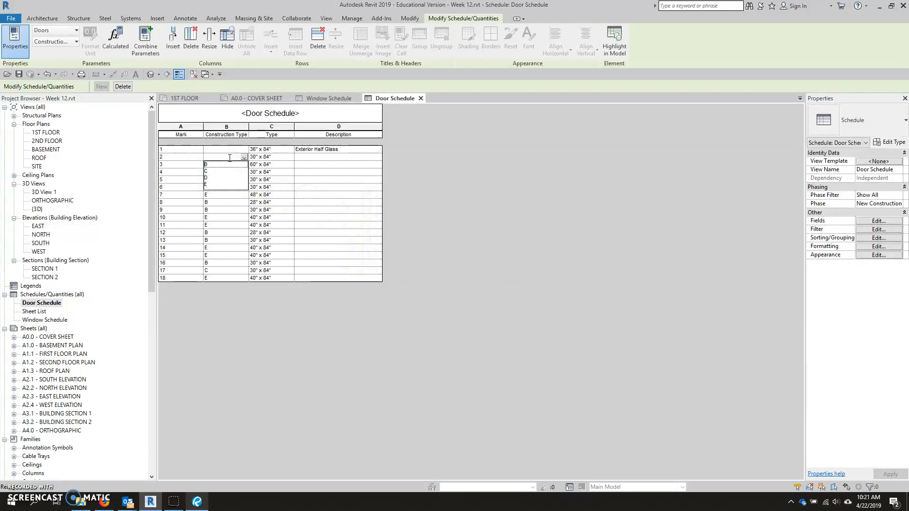
left_click(405, 230)
left_click(473, 261)
left_click(227, 166)
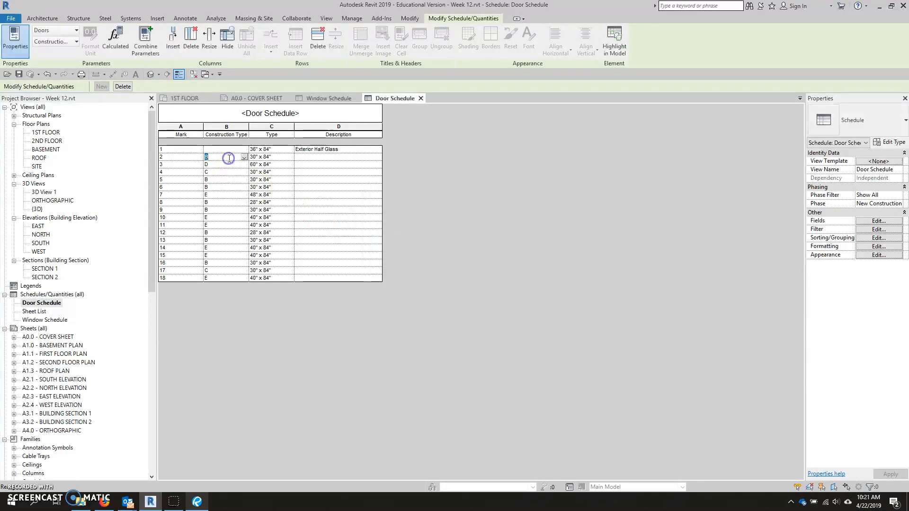
left_click(229, 159)
key("Return")
key("Return")
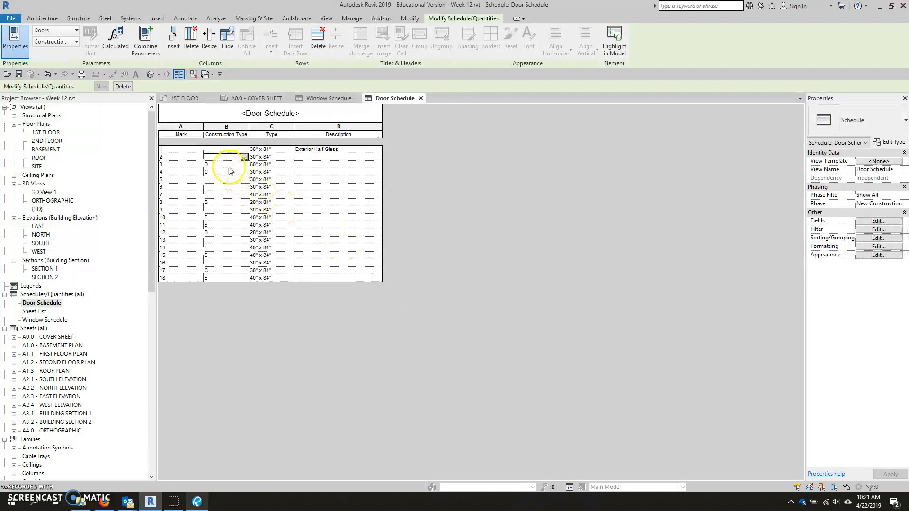
Step: Clear the remaining Construction Type values in the door schedule, applying each change to its door type
key("BackSpace")
key("Return")
key("Return")
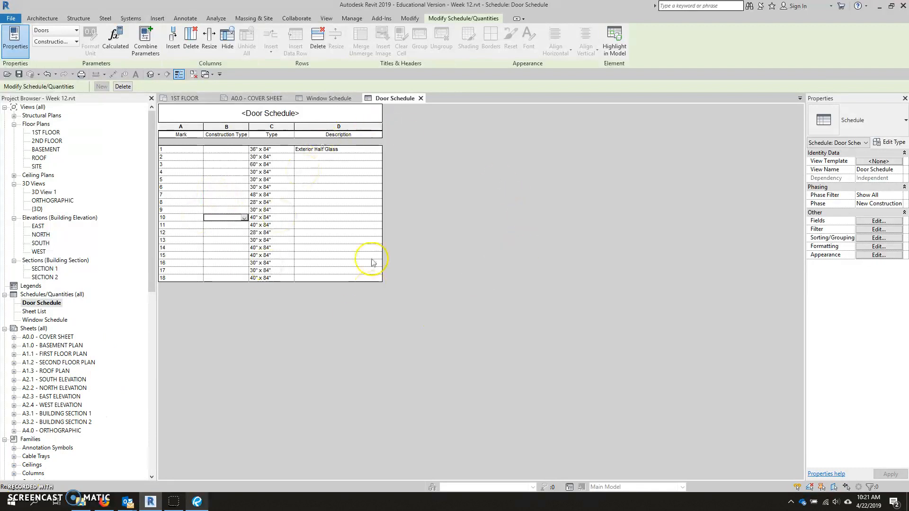
left_click(226, 262)
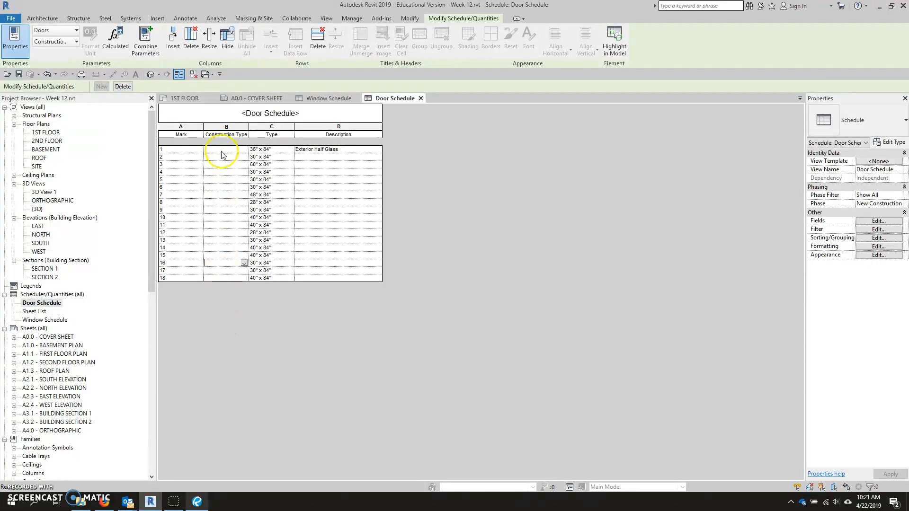
left_click(220, 271)
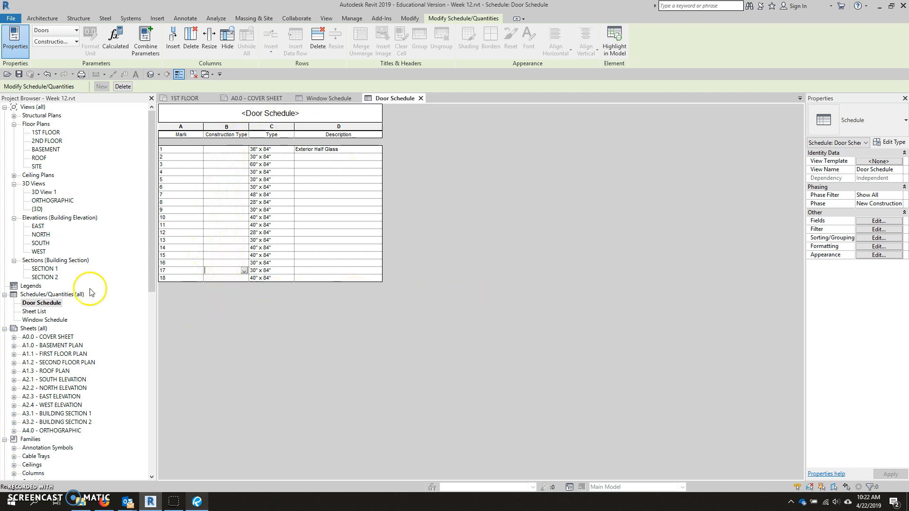
Step: Create a new legend view named "Door Legend" at a scale of 1/4" = 1'-0"
right_click(27, 287)
right_click(27, 287)
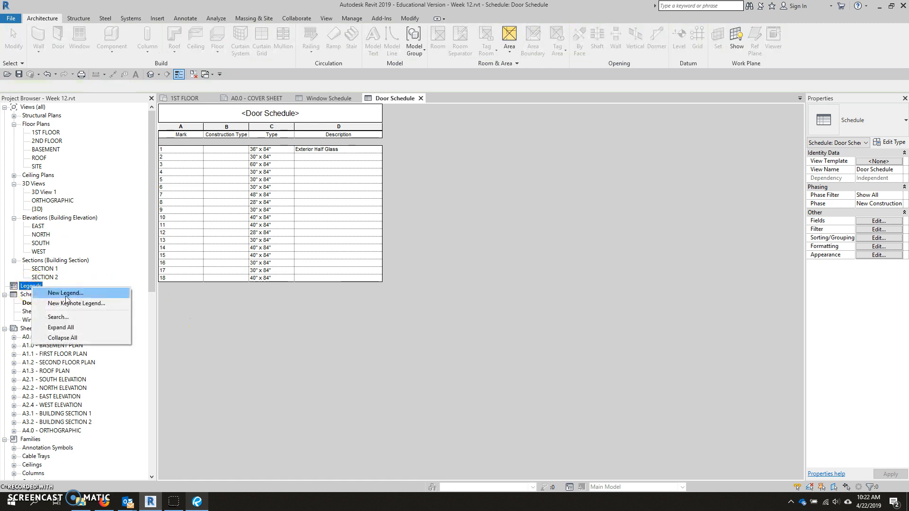
left_click(66, 297)
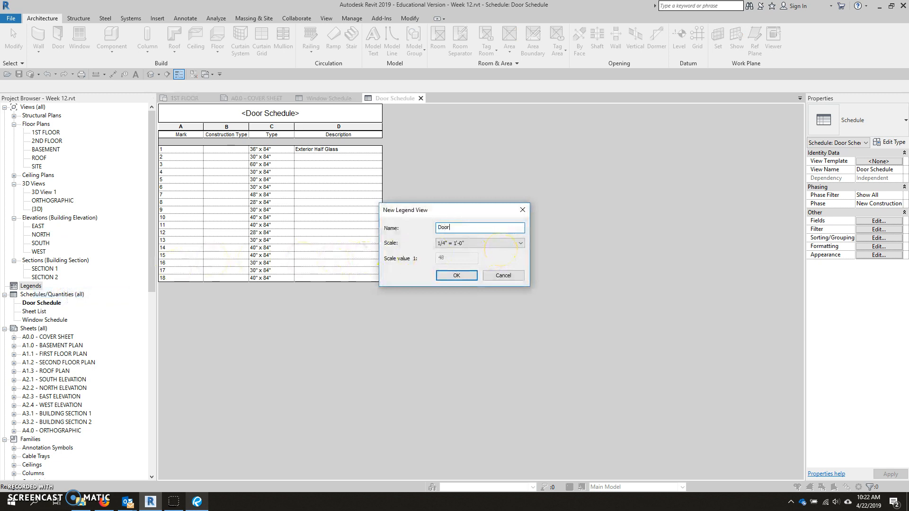
left_click(457, 246)
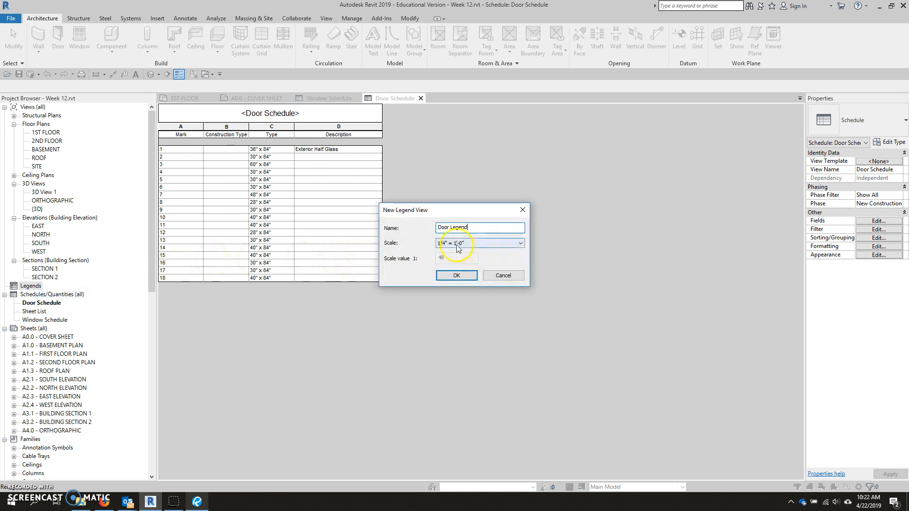
left_click(452, 277)
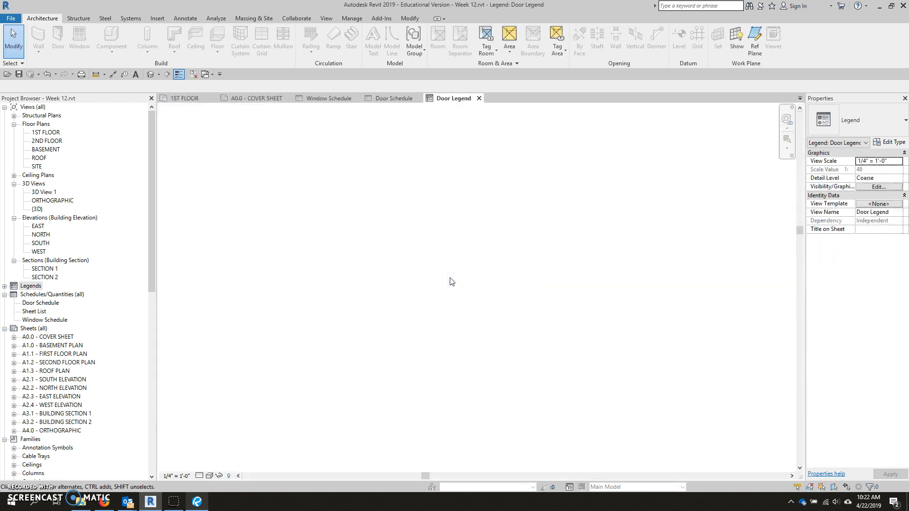
Step: Start a Legend Component using the door family Door-Exterior-Single-Entry-Half Flat Glass-Wood_Clad : 36" x 84"
scroll(381, 366, "down", 2)
left_click(384, 373)
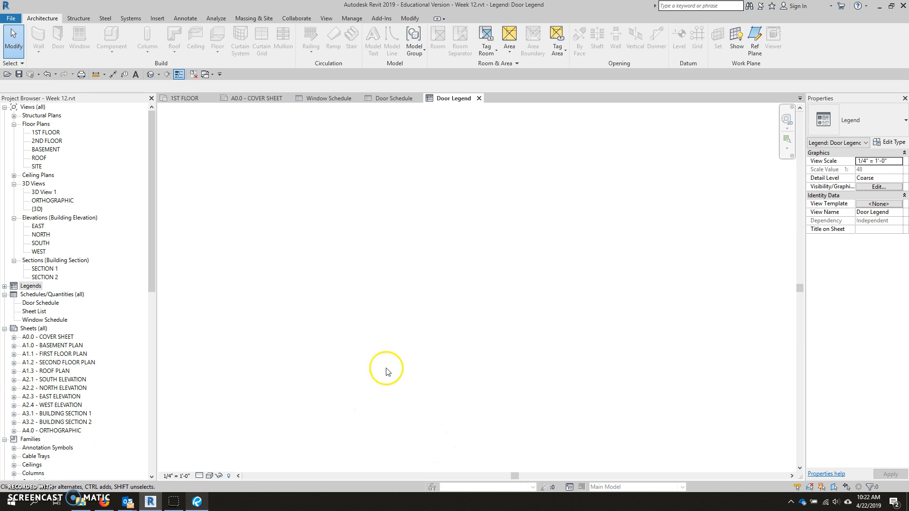
left_click(385, 368)
left_click(186, 18)
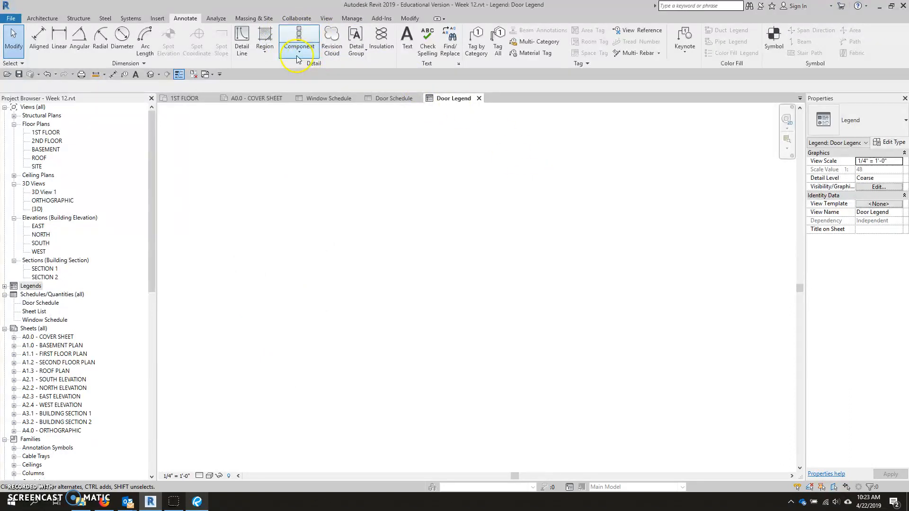
left_click(297, 58)
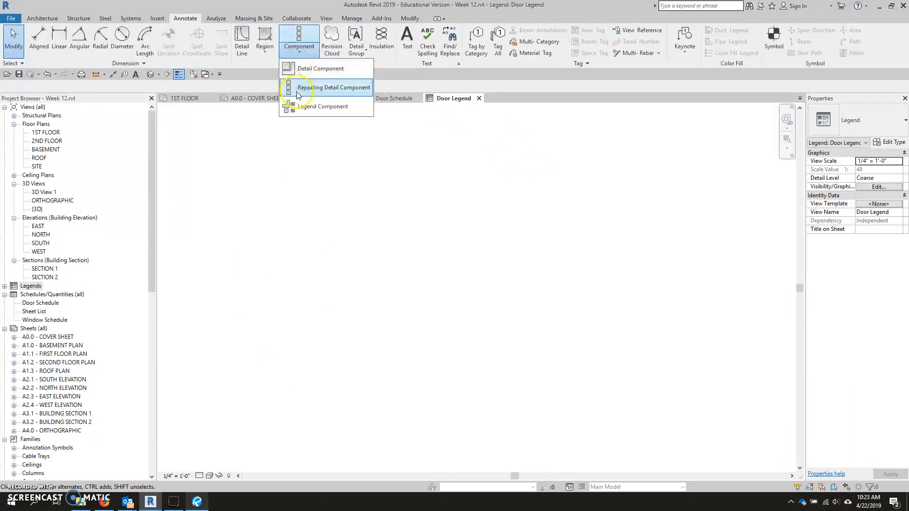
left_click(334, 114)
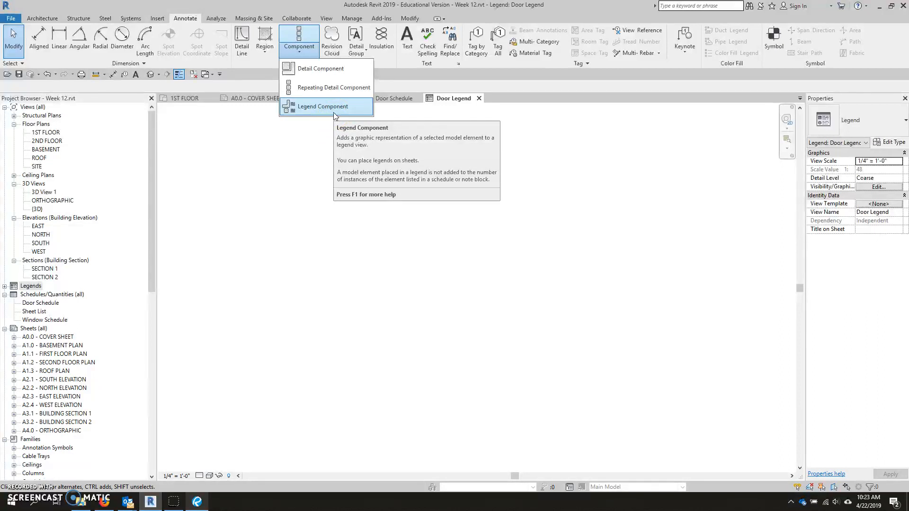
left_click(332, 107)
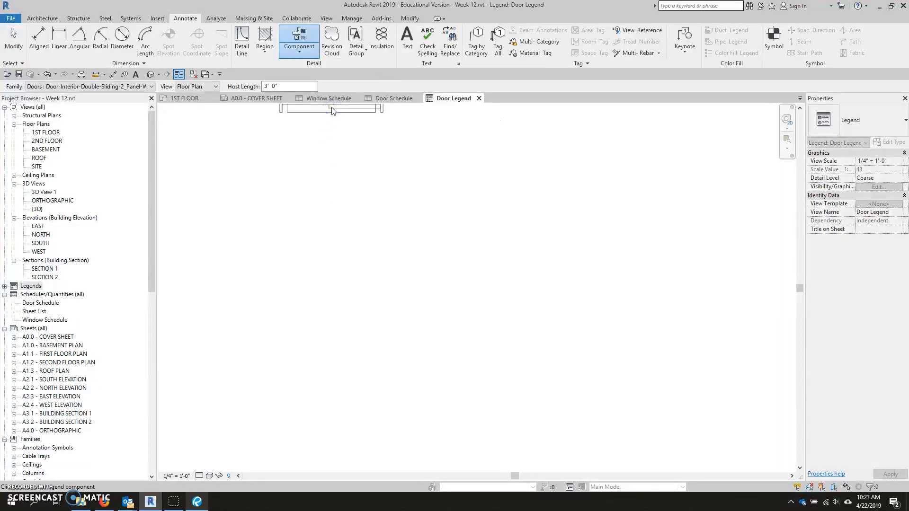
left_click(570, 136)
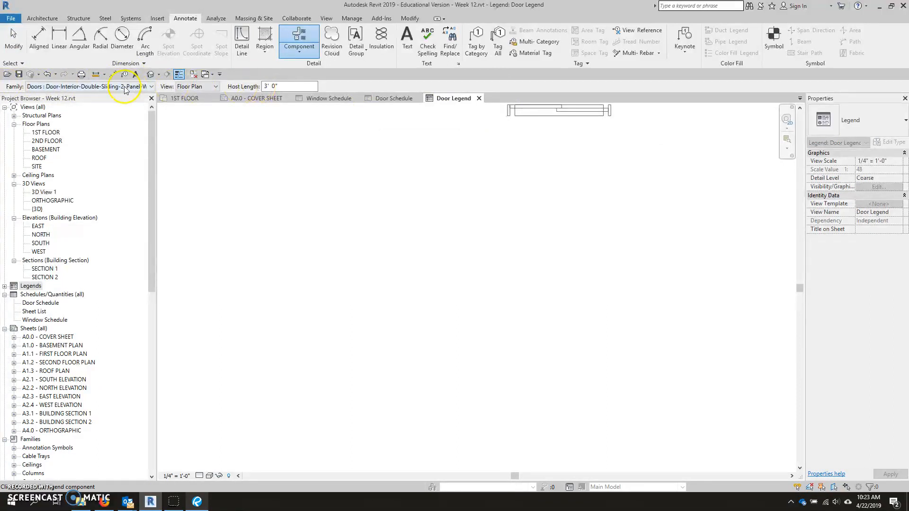
left_click(59, 88)
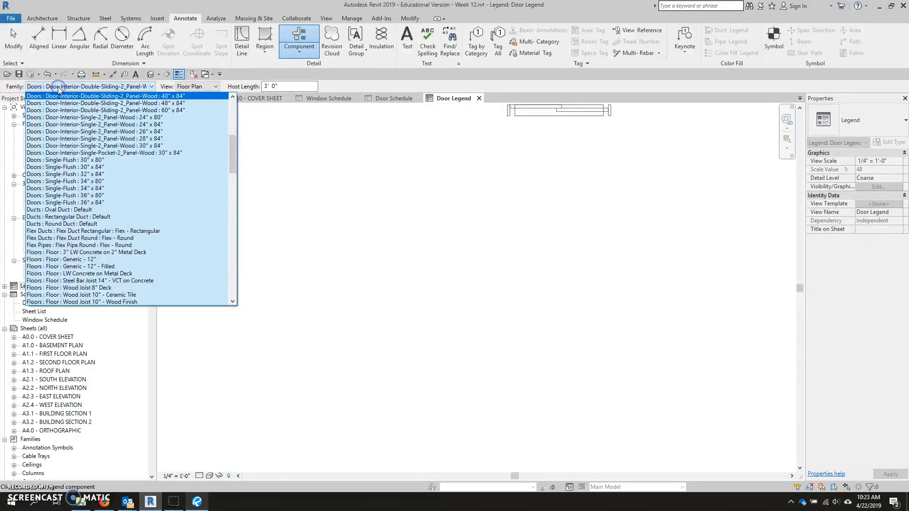
scroll(142, 151, "up", 9)
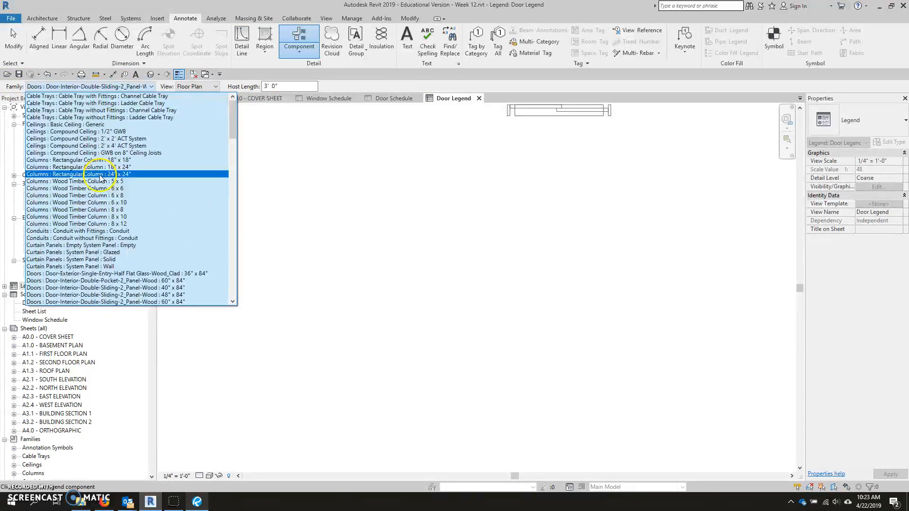
scroll(93, 235, "down", 2)
scroll(93, 235, "down", 15)
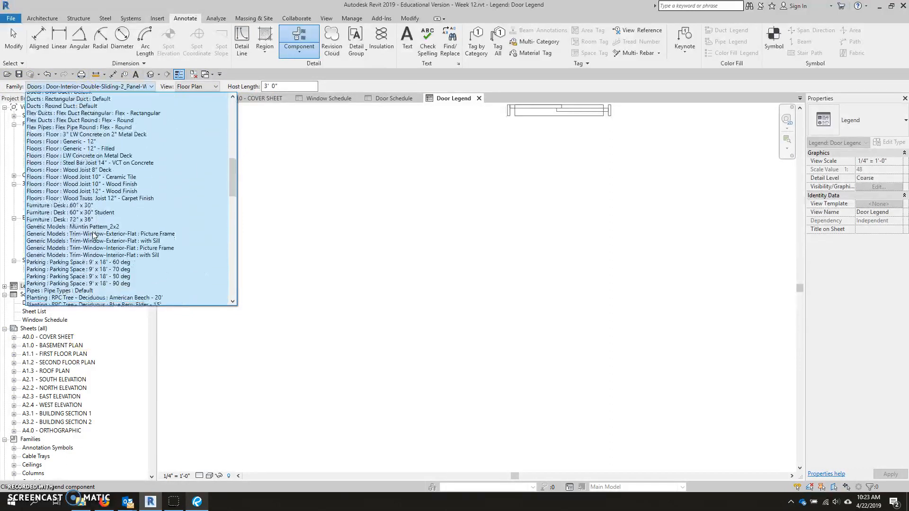
left_click_drag(232, 189, 234, 124)
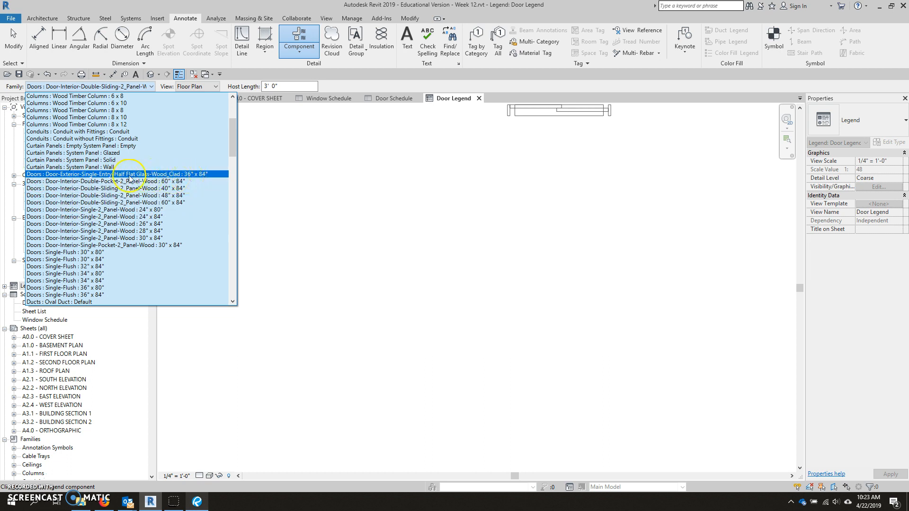
left_click(96, 174)
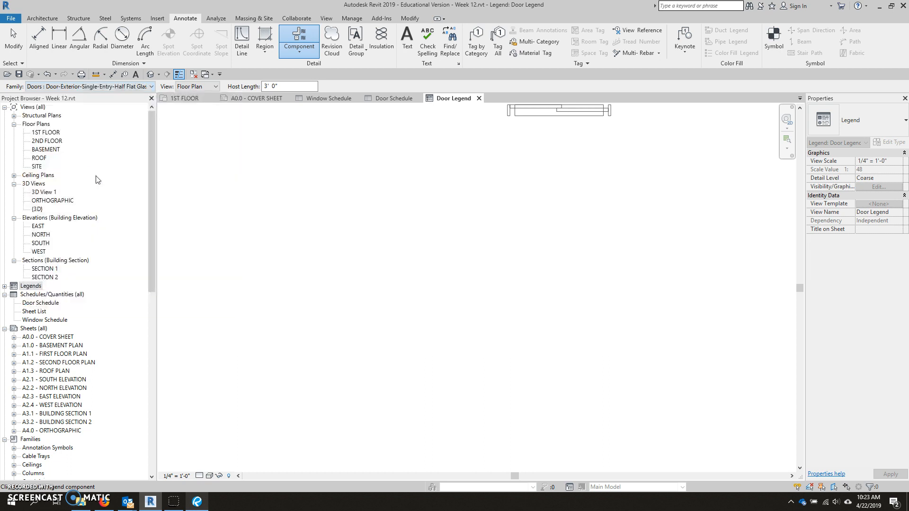
Step: Set the component's view to Elevation : Front and place one exterior half glass door in the legend
scroll(419, 229, "up", 2)
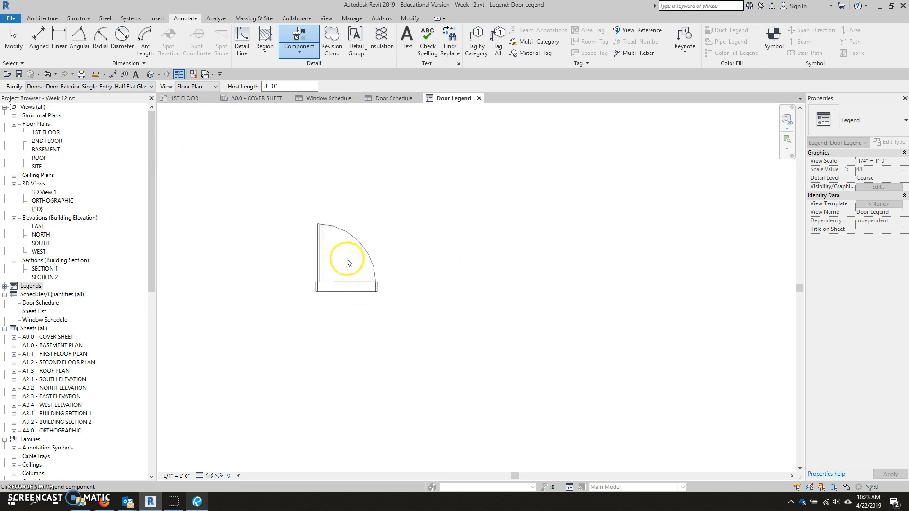
left_click(199, 88)
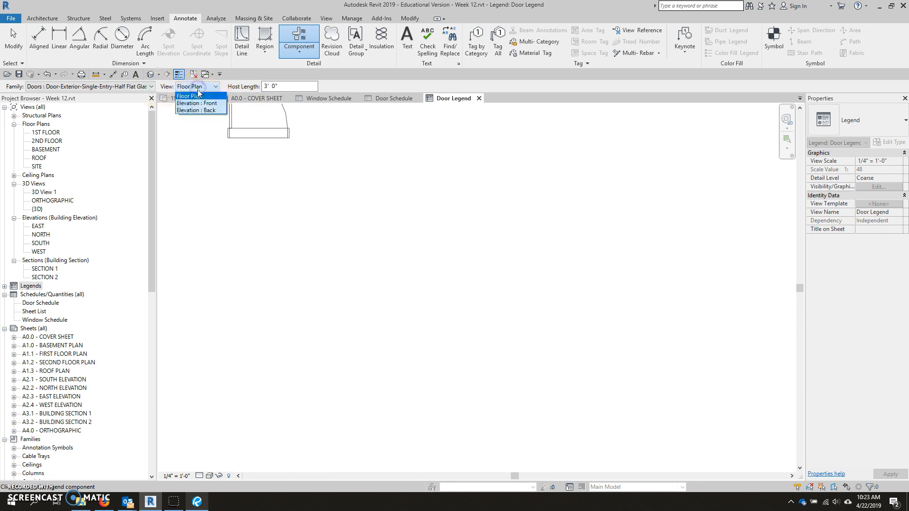
left_click(198, 91)
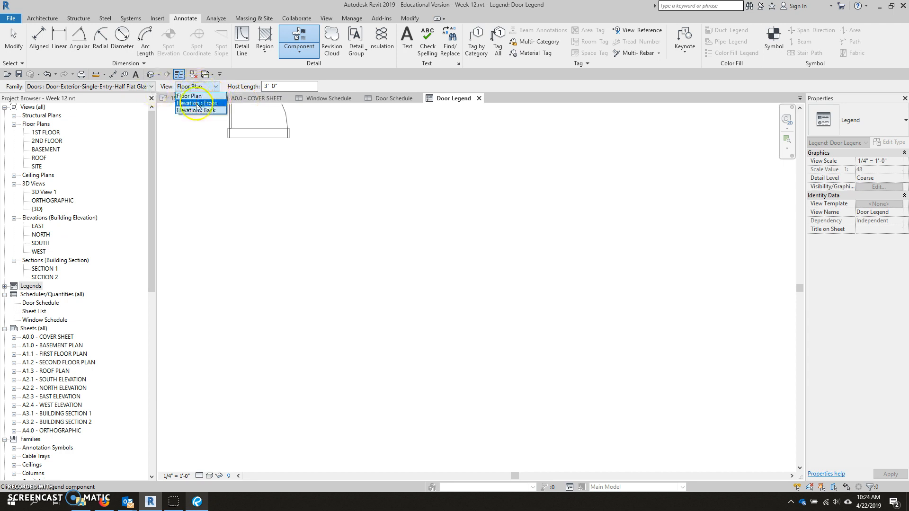
left_click(196, 103)
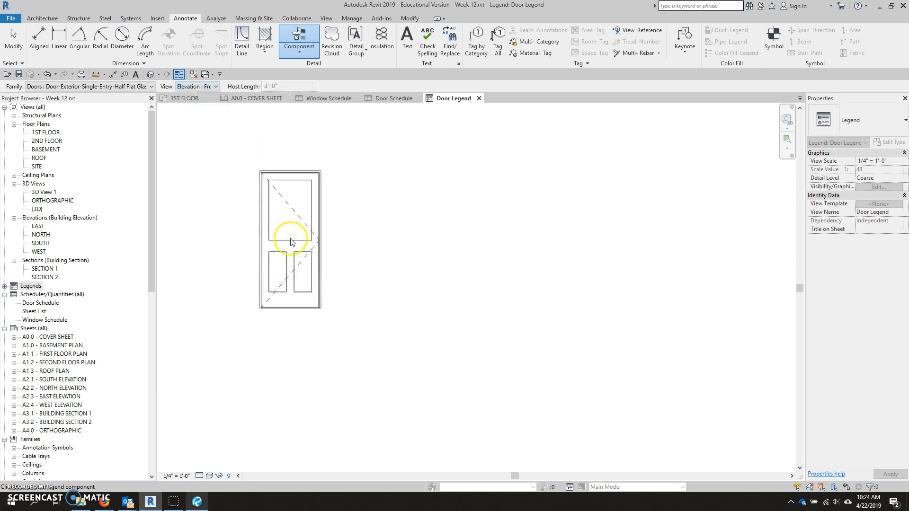
left_click(317, 264)
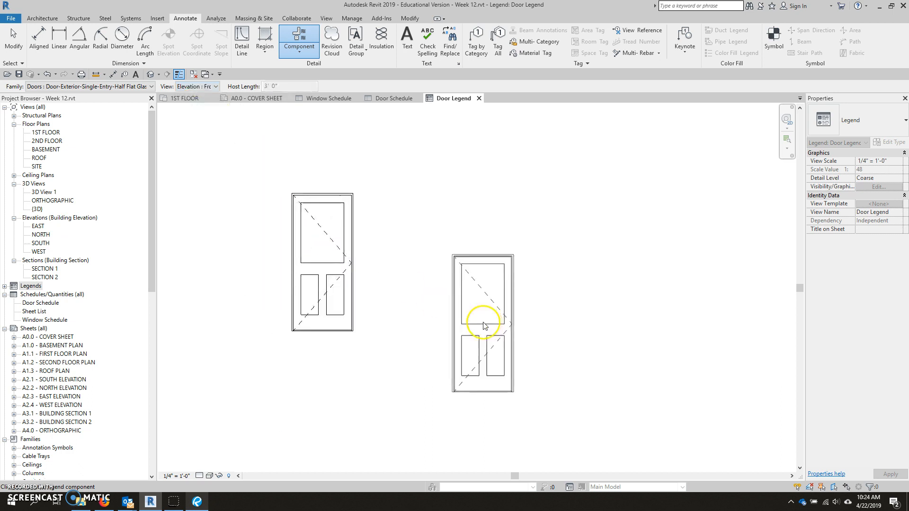
key("Escape")
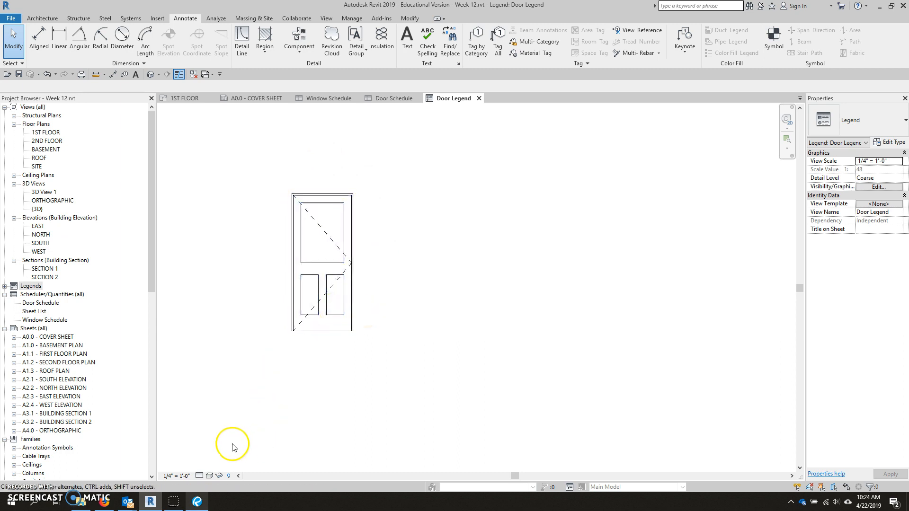
Step: Try the Medium detail level in the Door Legend view and settle on Fine
left_click(200, 475)
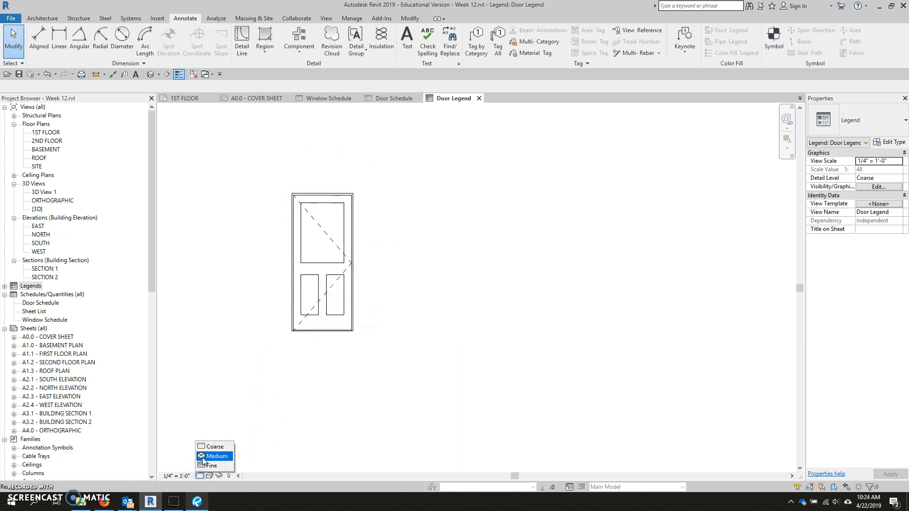
left_click(203, 457)
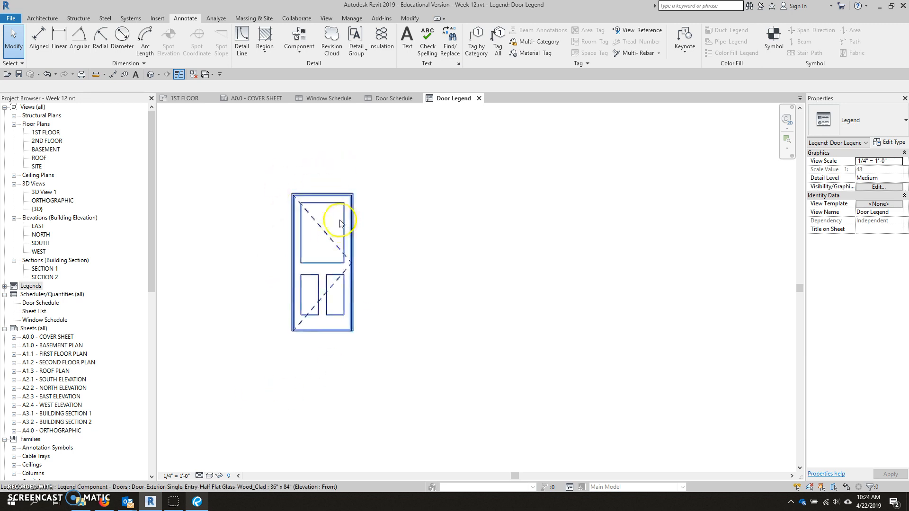
left_click(199, 475)
left_click(202, 465)
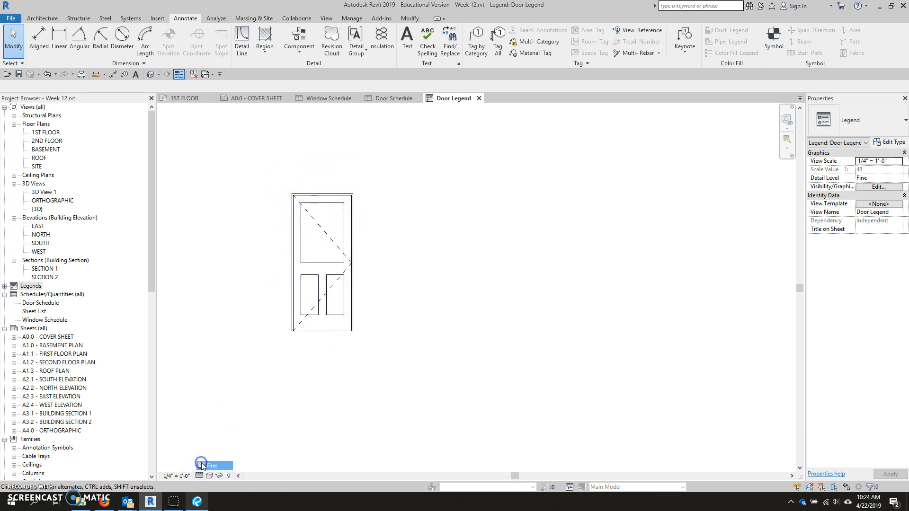
Step: Set the Door Legend view's detail level to Coarse
scroll(256, 199, "up", 5)
scroll(450, 203, "up", 3)
scroll(468, 261, "down", 3)
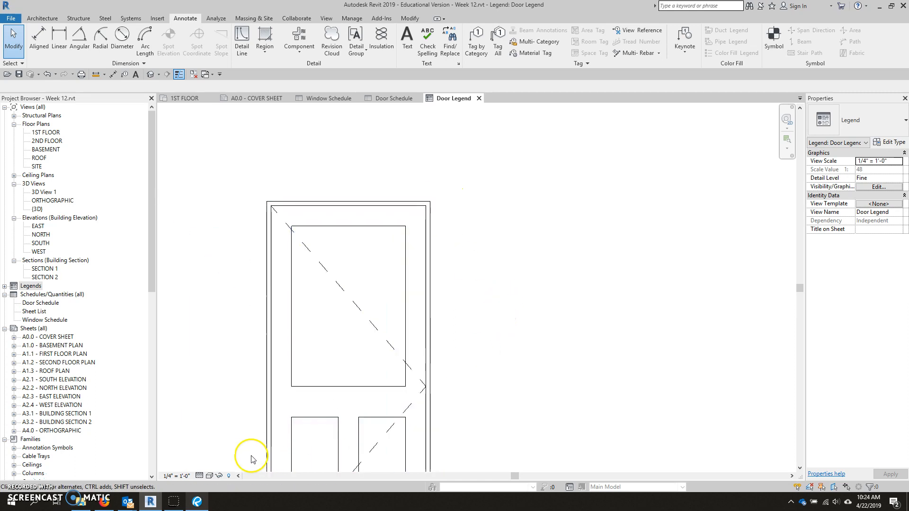
left_click(199, 475)
left_click(213, 447)
scroll(362, 331, "down", 5)
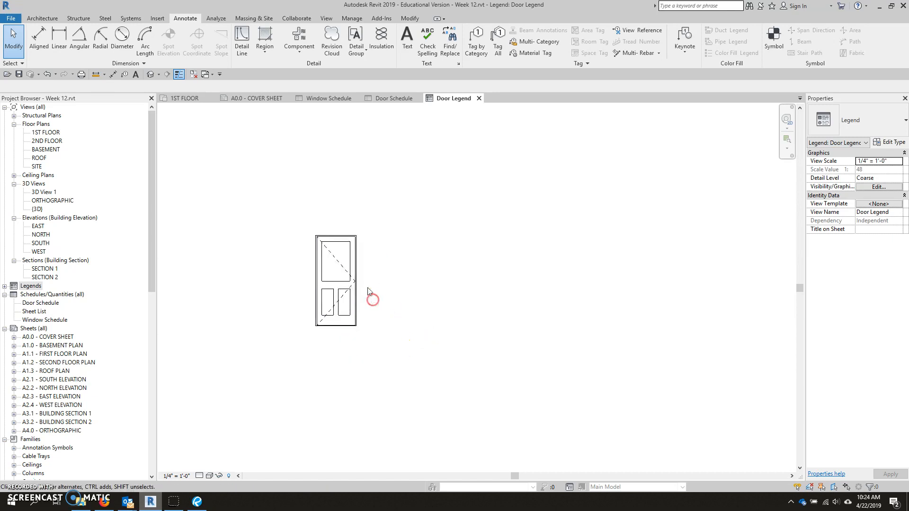
scroll(407, 279, "up", 3)
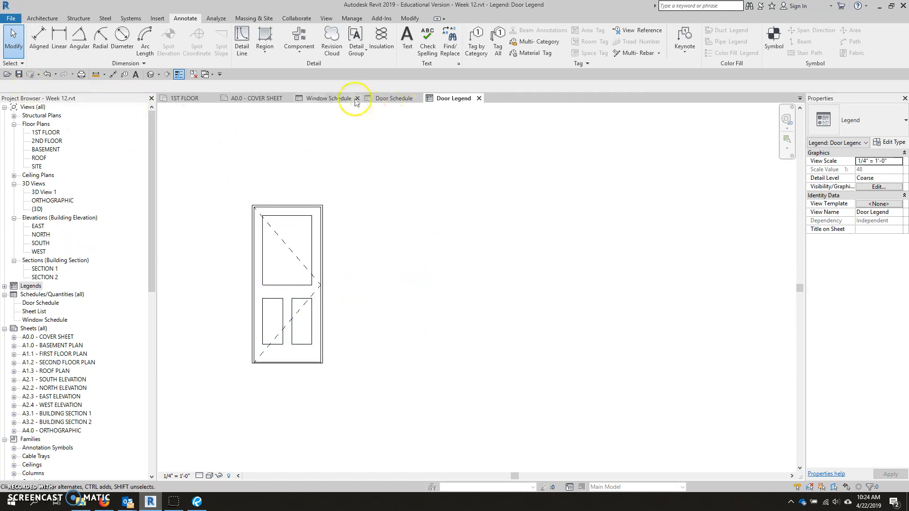
Step: Place a Door-Interior-Single-2_Panel-Wood : 30" x 84" front elevation beside the exterior door, aligned with its top
left_click(299, 56)
left_click(303, 106)
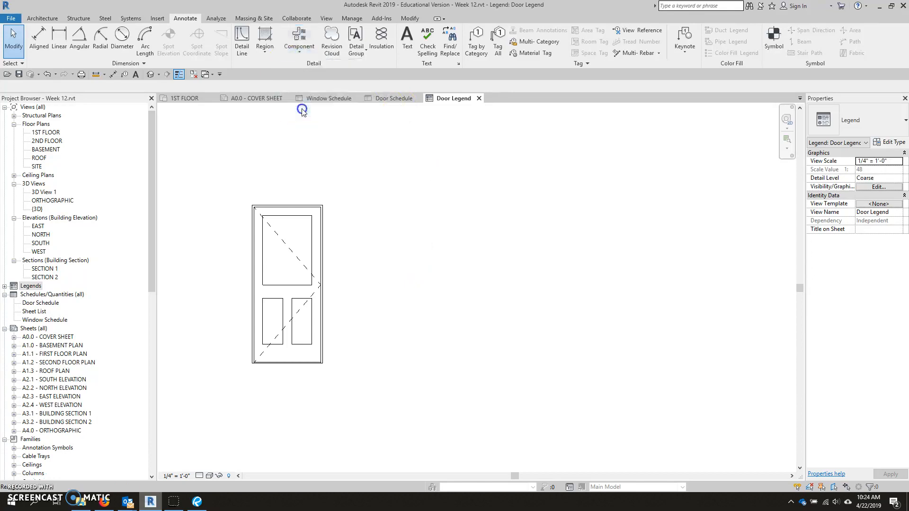
left_click(151, 87)
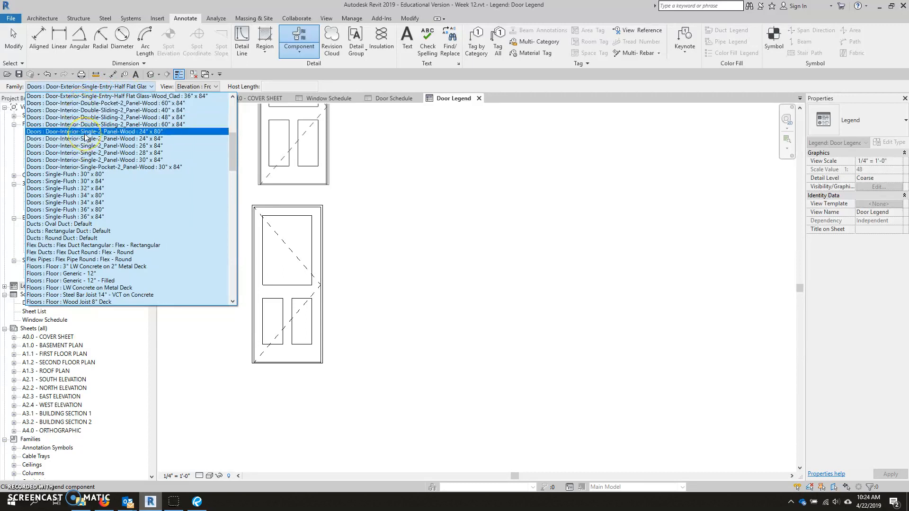
left_click(145, 135)
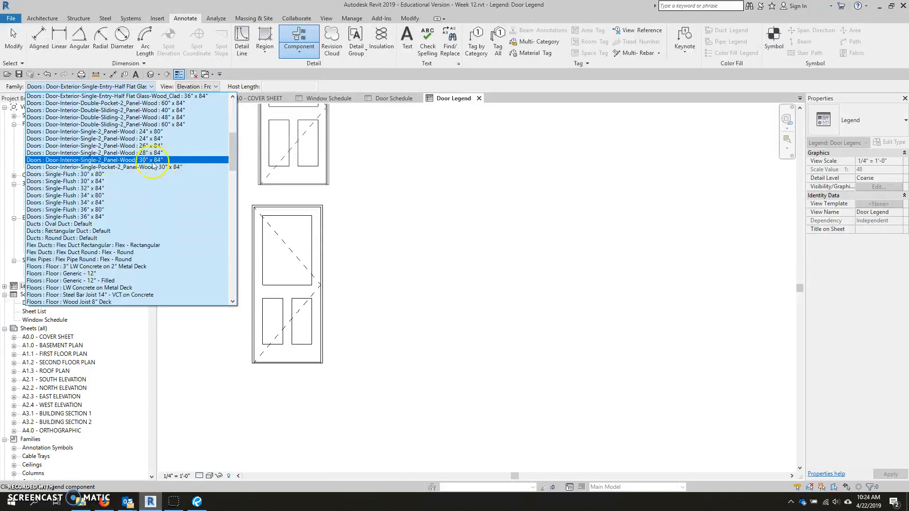
left_click(103, 161)
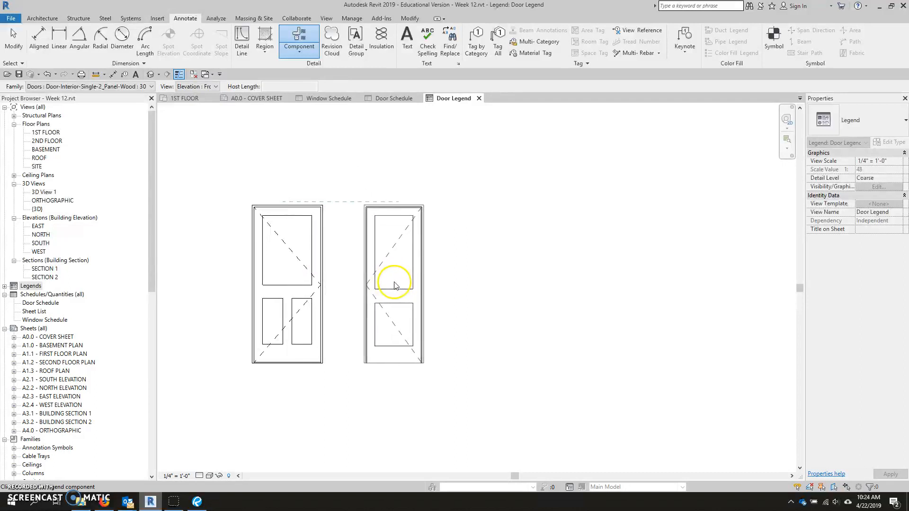
left_click(396, 283)
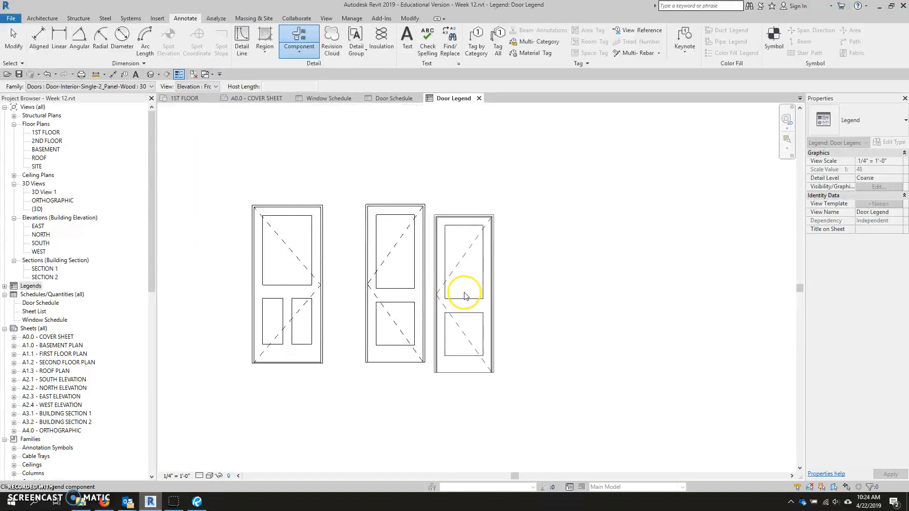
key("Escape")
Step: Check the reference cover sheet's door types, and place a Door-Interior-Single-Pocket-2_Panel-Wood : 30" x 84" legend component beside the interior single door
left_click(299, 48)
left_click(308, 104)
left_click(128, 87)
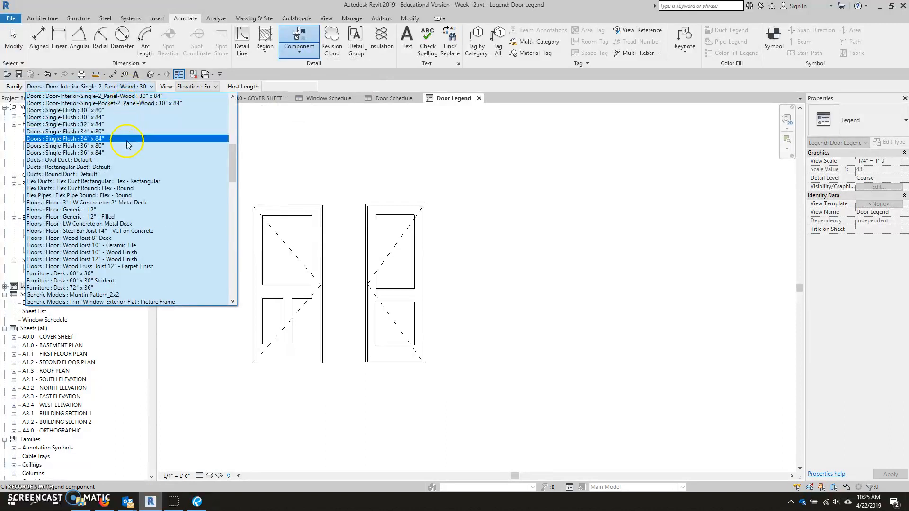
left_click(195, 503)
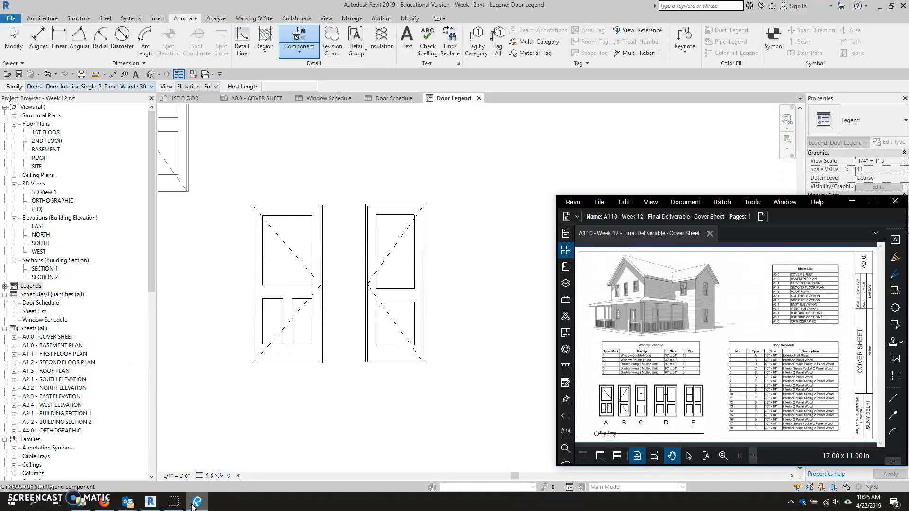
left_click(194, 503)
left_click(125, 87)
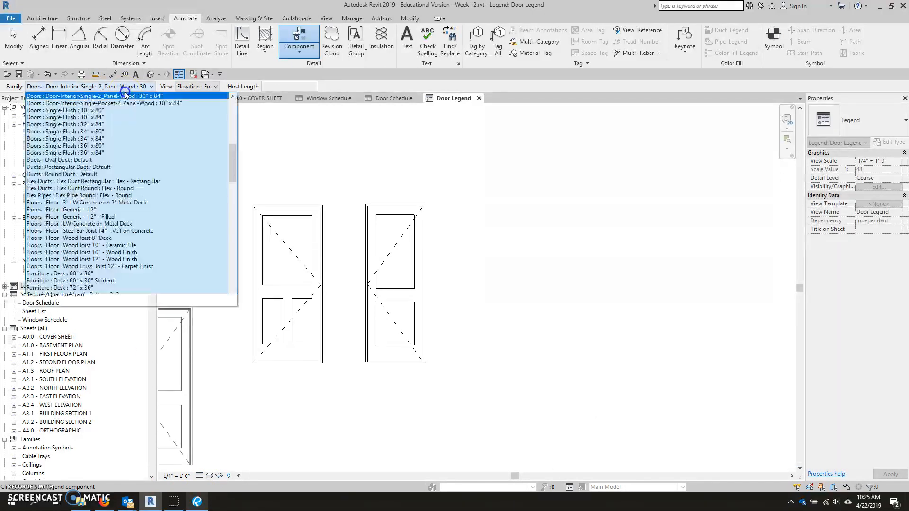
scroll(138, 104, "up", 5)
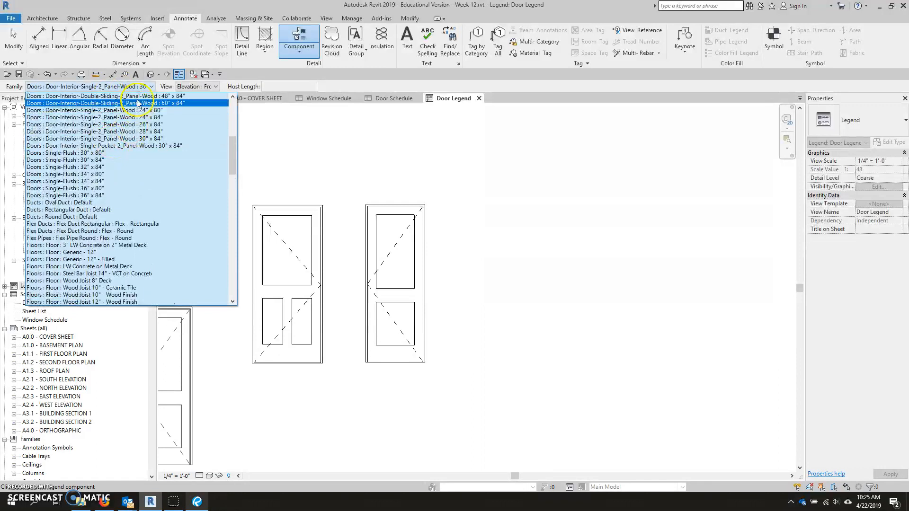
left_click(115, 145)
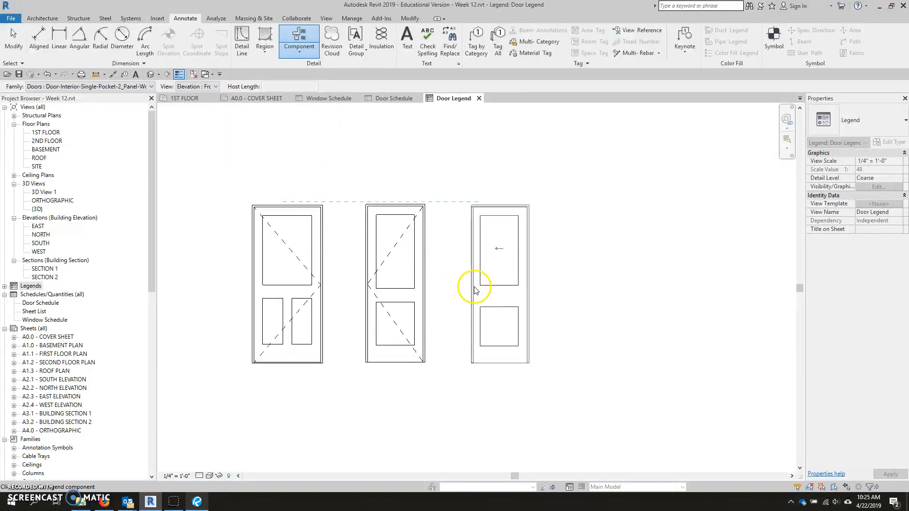
left_click(469, 287)
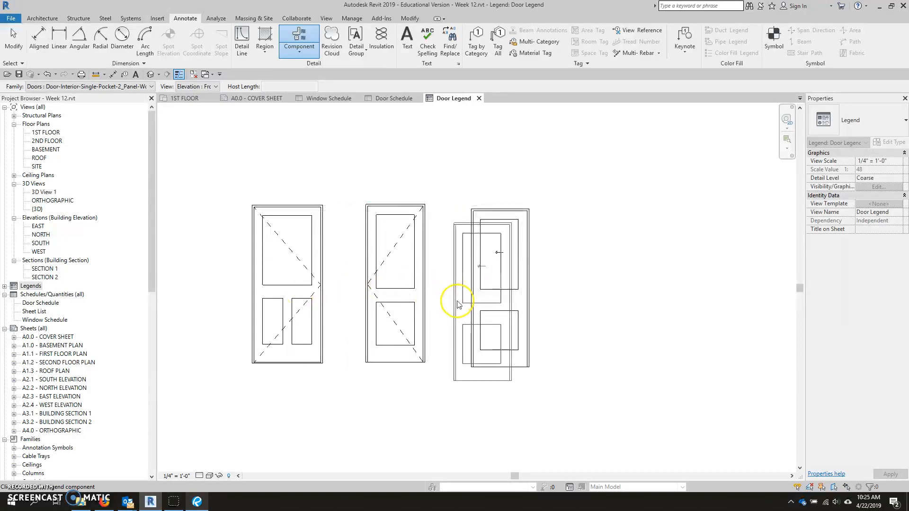
Step: Place a Door-Interior-Double-Sliding-2_Panel-Wood : 48" x 84" legend component beside the pocket door
left_click(115, 87)
scroll(124, 132, "up", 2)
scroll(126, 135, "up", 5)
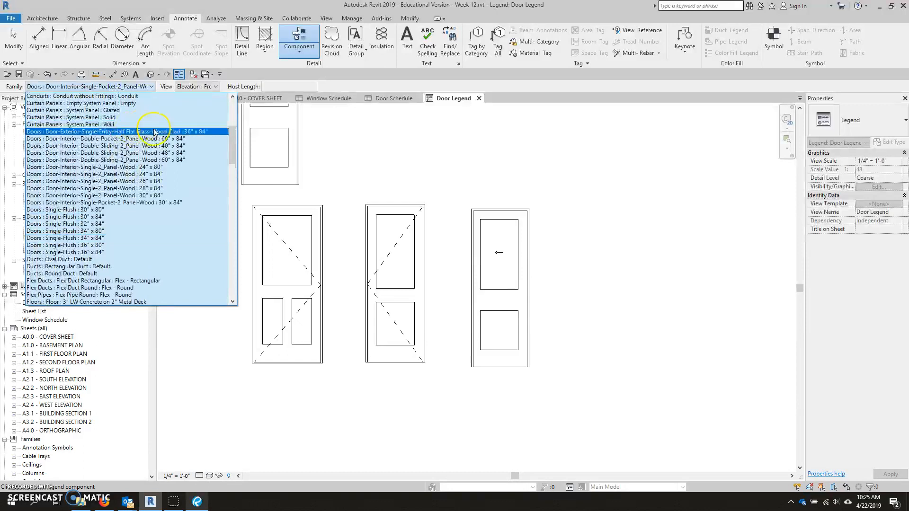
left_click(186, 154)
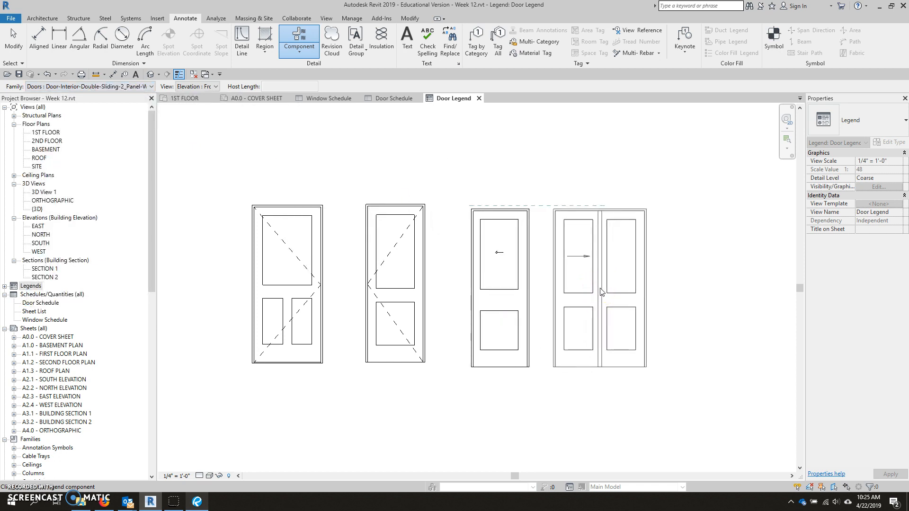
left_click(602, 293)
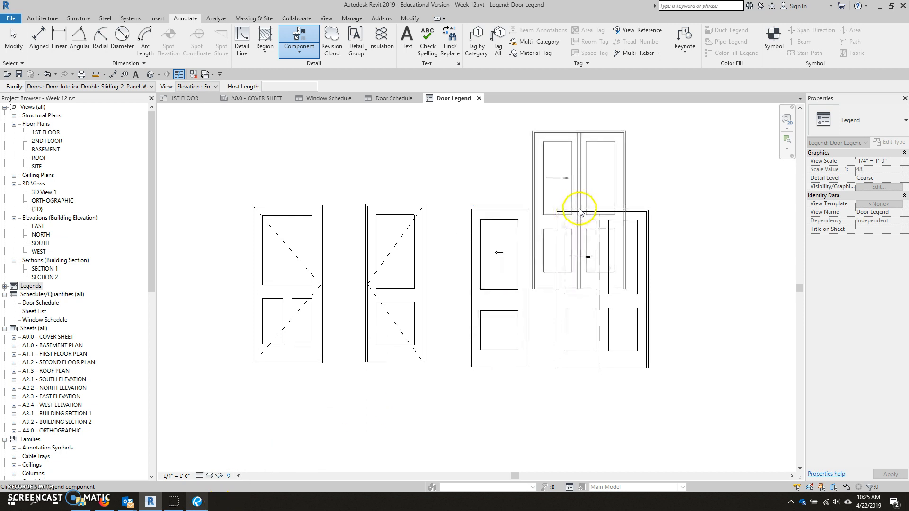
key("Escape")
Step: Move the single pocket door and the double sliding door up into line with the first two doors
left_click(583, 210)
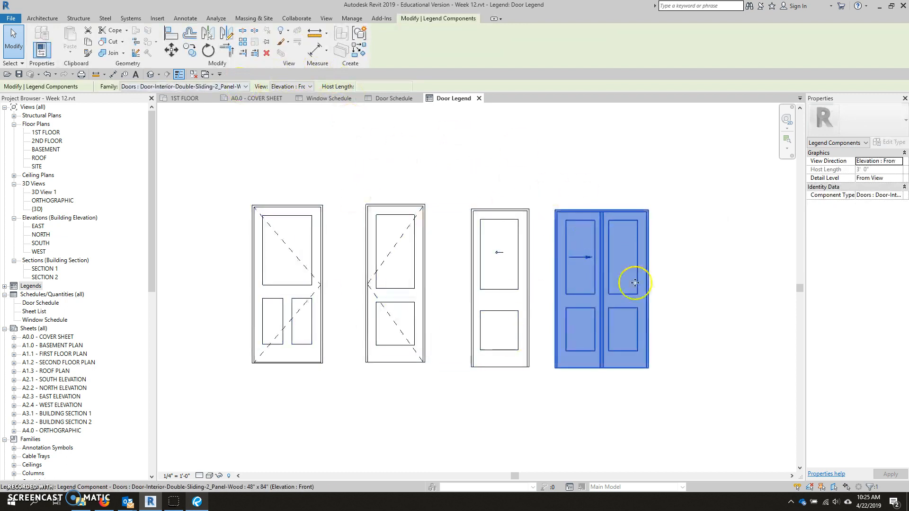
left_click(488, 318)
mouse_move(506, 289)
left_mouse_down()
mouse_move(505, 279)
mouse_move(506, 288)
left_mouse_up()
left_click(546, 294)
left_click(568, 298)
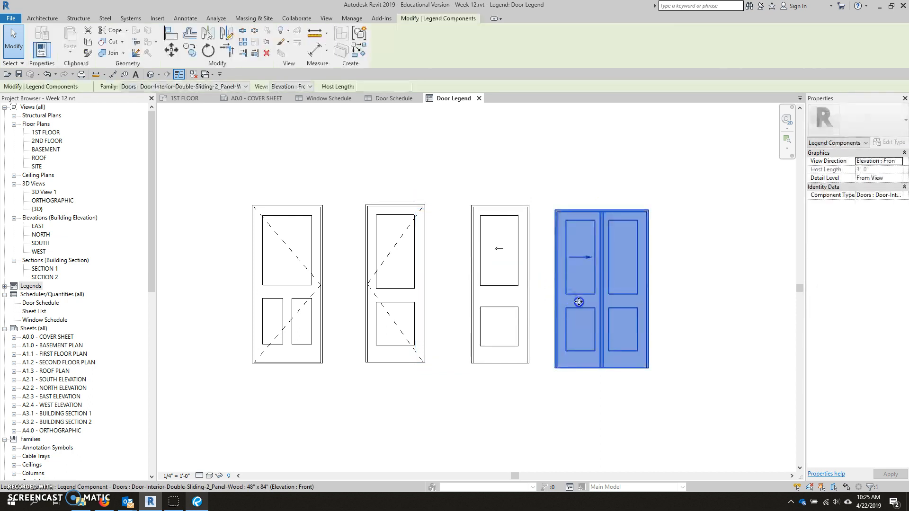
left_click_drag(577, 287, 586, 255)
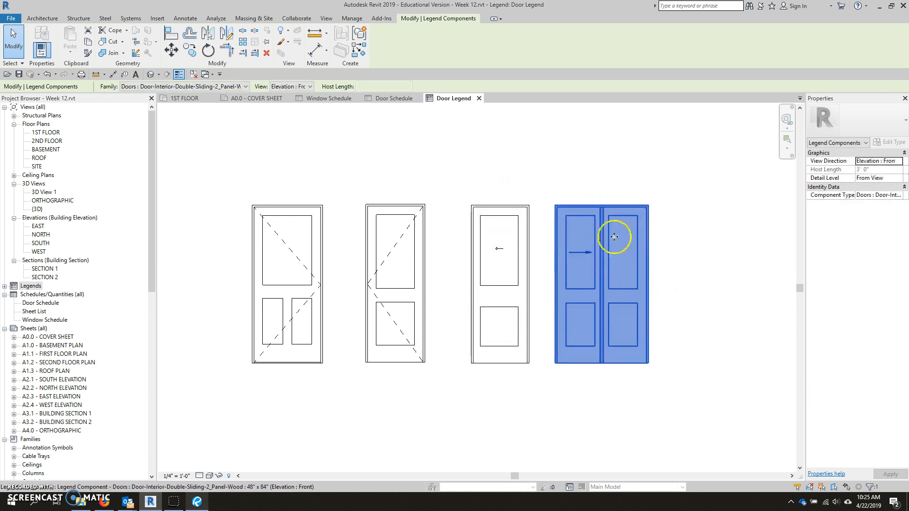
left_click(675, 284)
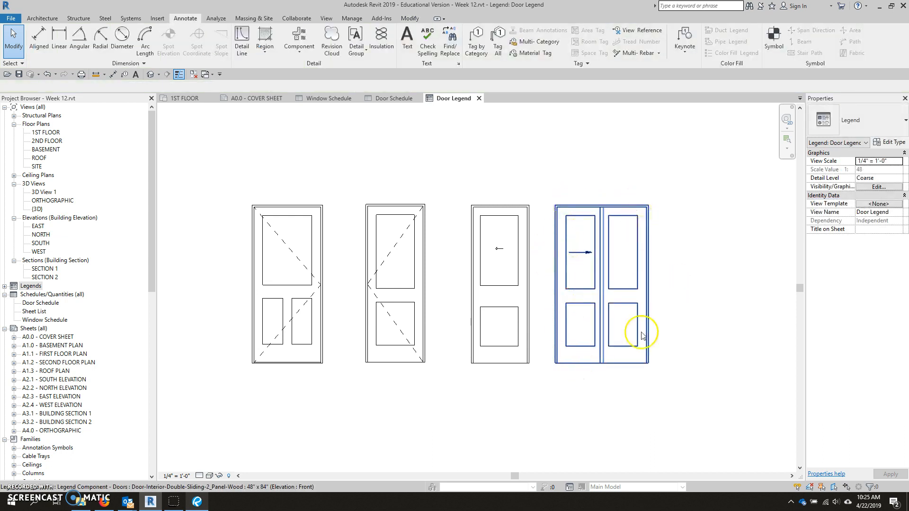
Step: Change the double sliding door to Door-Interior-Double-Pocket-2_Panel-Wood : 60" x 84" and move it farther from the single pocket door
scroll(573, 325, "down", 2)
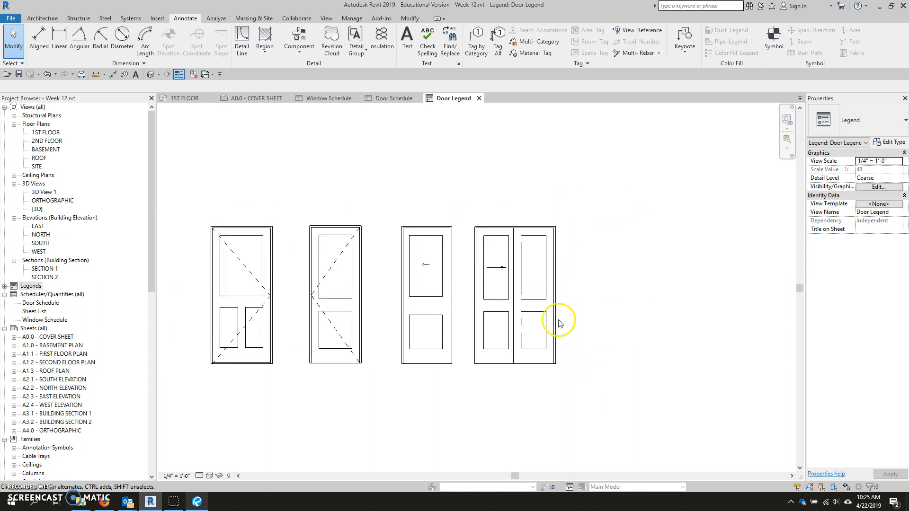
scroll(418, 260, "up", 4)
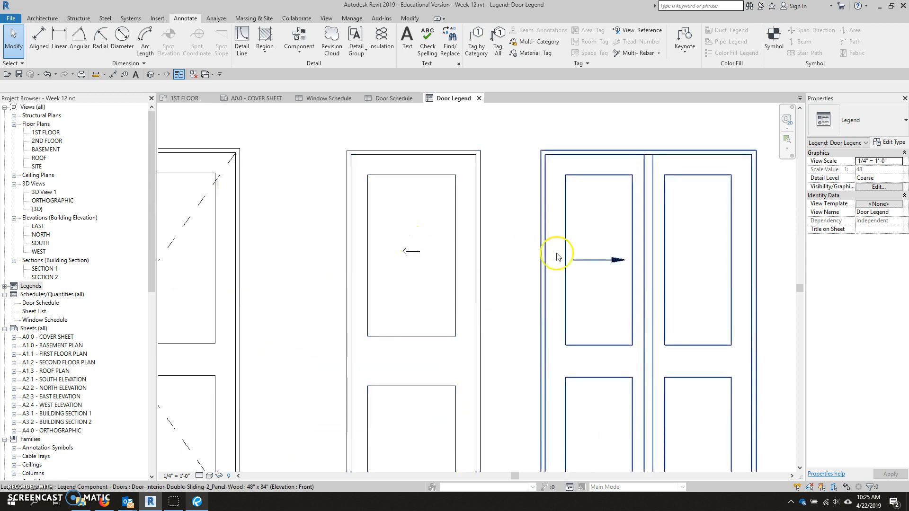
scroll(509, 293, "down", 3)
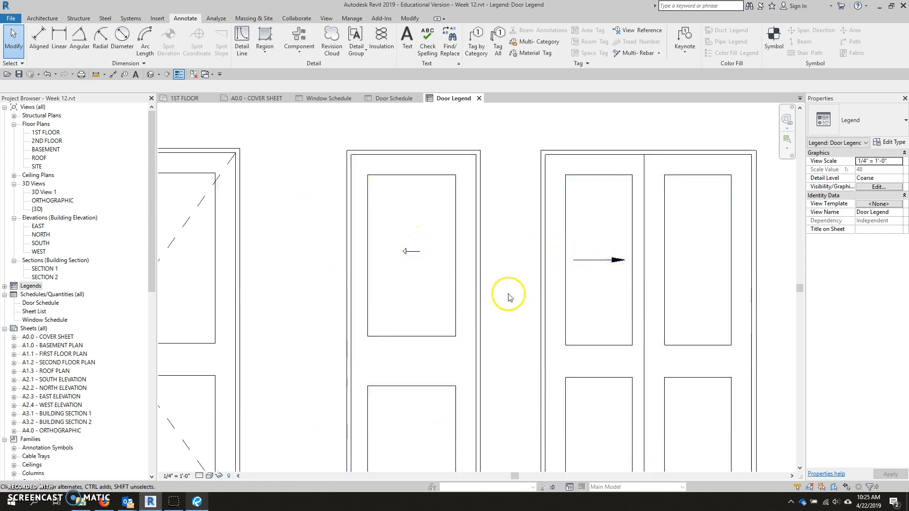
left_click(577, 277)
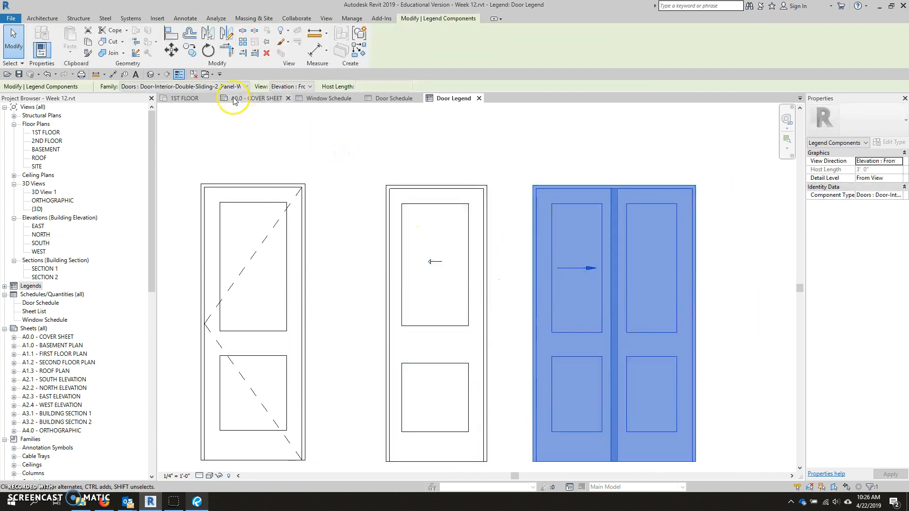
left_click(232, 86)
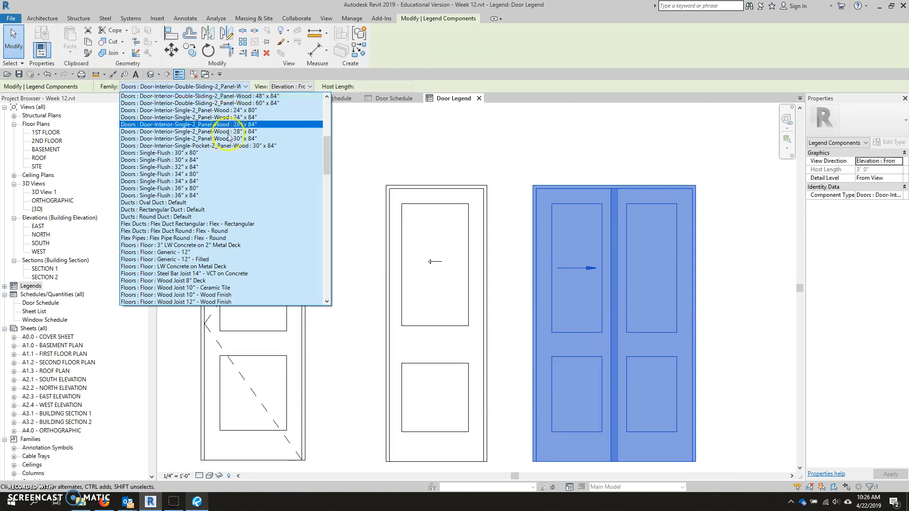
scroll(232, 152, "up", 4)
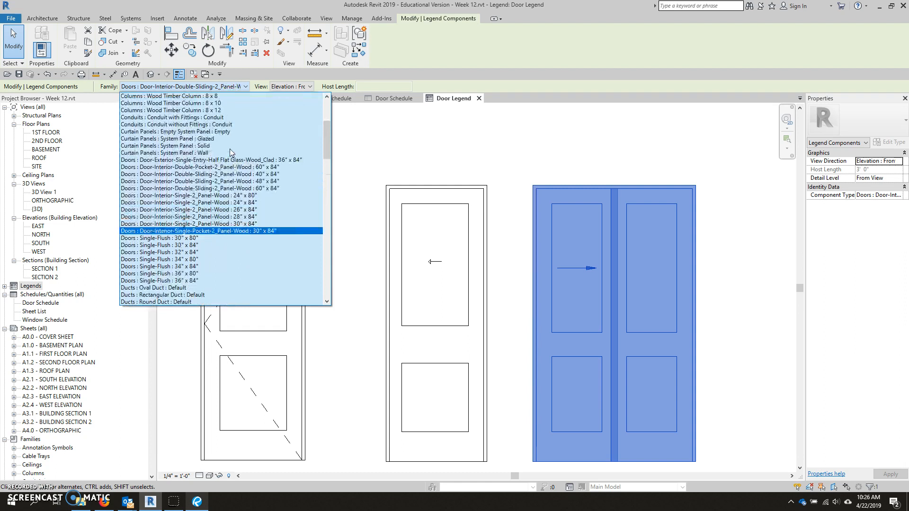
left_click(229, 168)
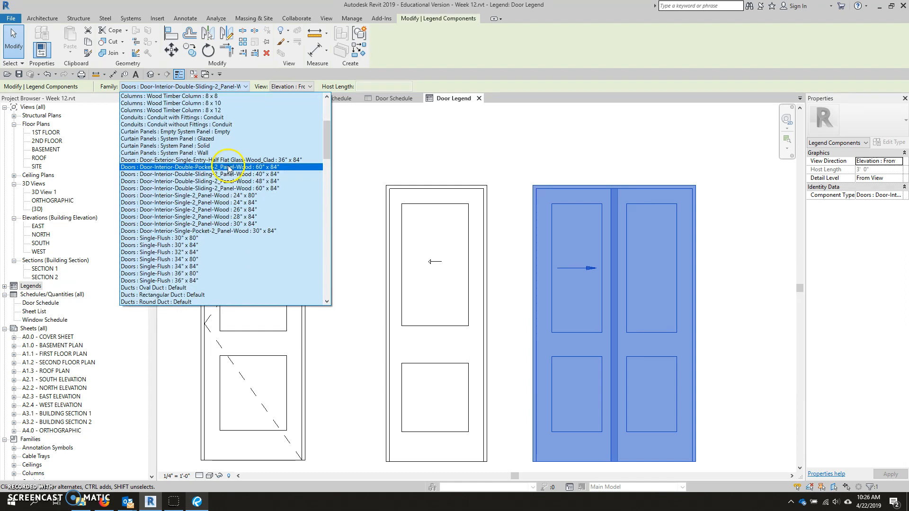
scroll(260, 228, "down", 3)
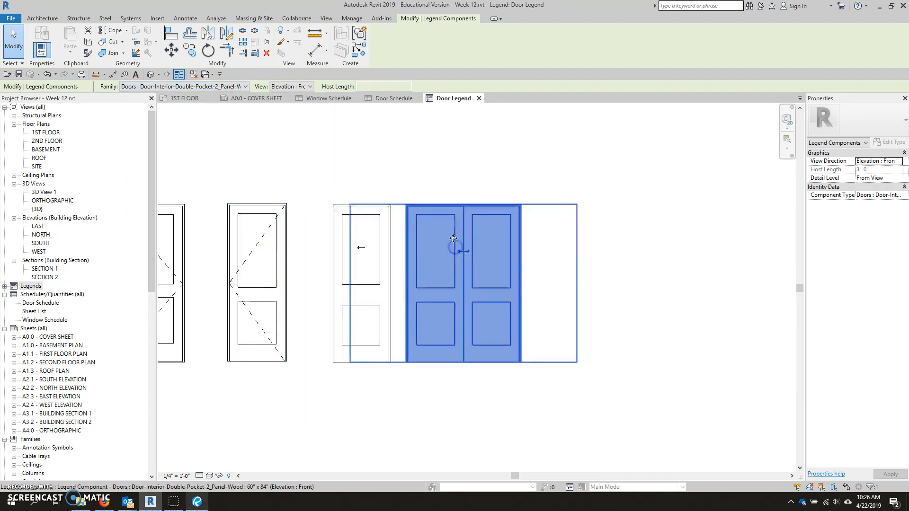
left_click_drag(453, 236, 471, 237)
left_click(476, 386)
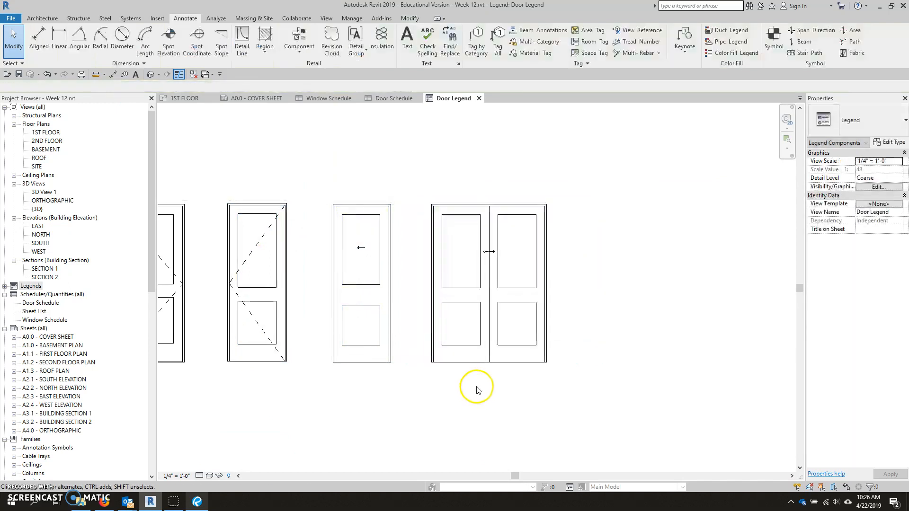
Step: Place a Door-Interior-Double-Sliding-2_Panel-Wood : 48" x 84" legend component in front elevation beside the double pocket door
scroll(426, 374, "down", 3)
middle_click_drag(325, 371, 330, 338)
scroll(314, 335, "up", 2)
scroll(314, 335, "up", 1)
left_click(166, 45)
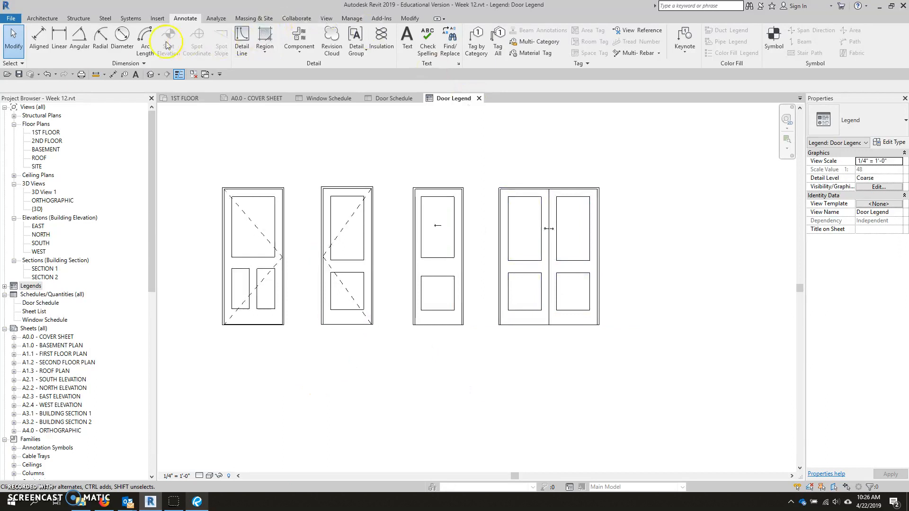
left_click(299, 49)
left_click(299, 107)
left_click(137, 87)
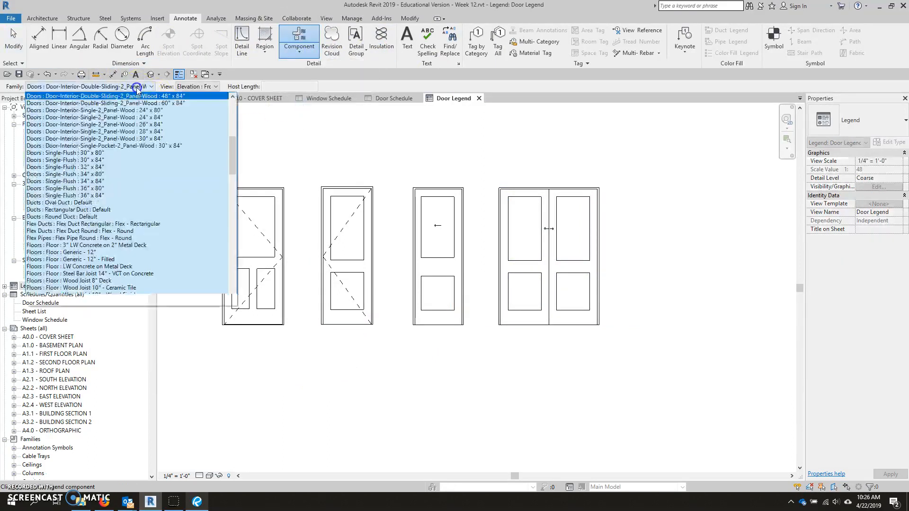
left_click(137, 139)
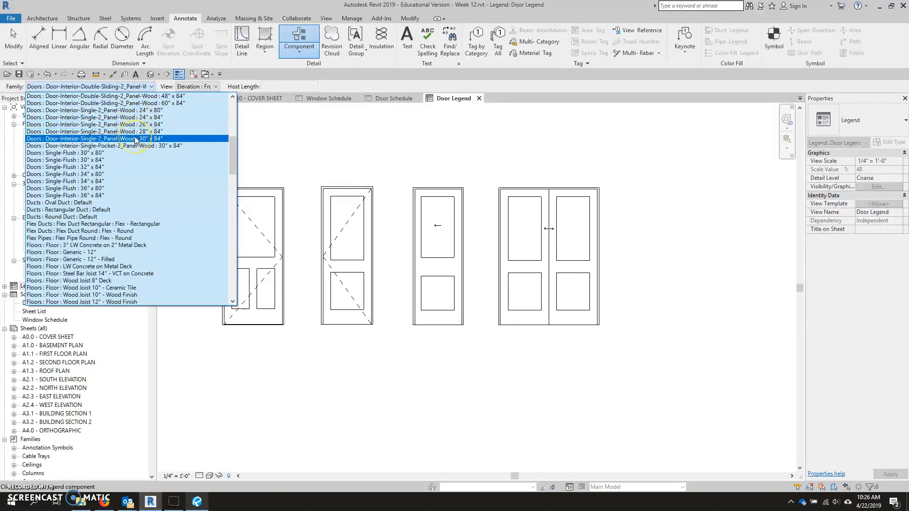
scroll(136, 139, "up", 1)
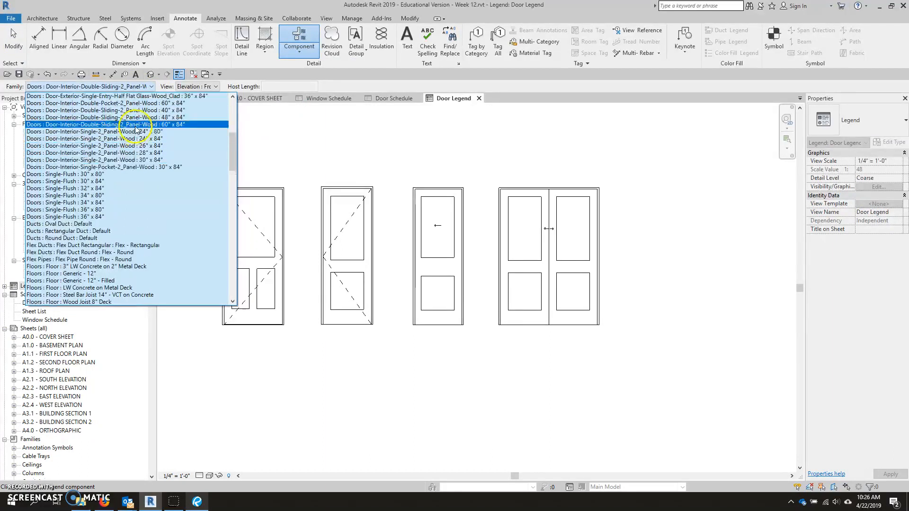
left_click(136, 124)
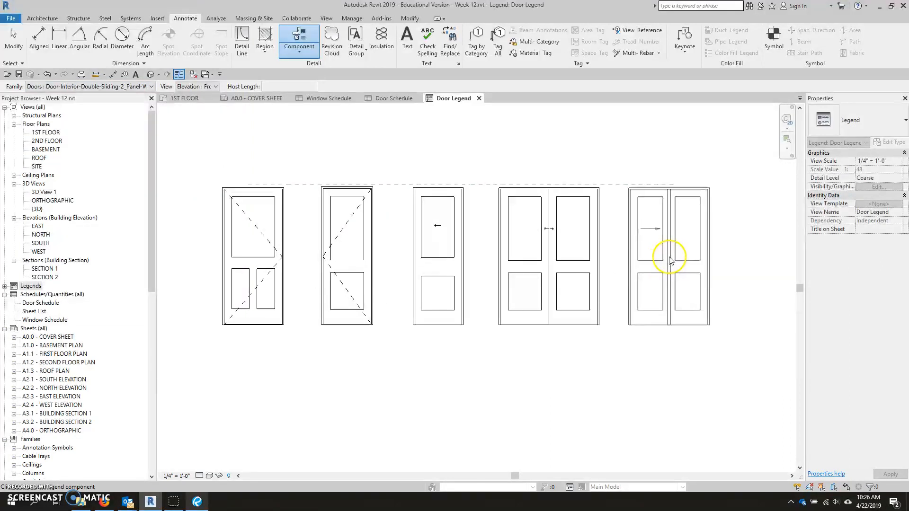
left_click(672, 259)
key("Escape")
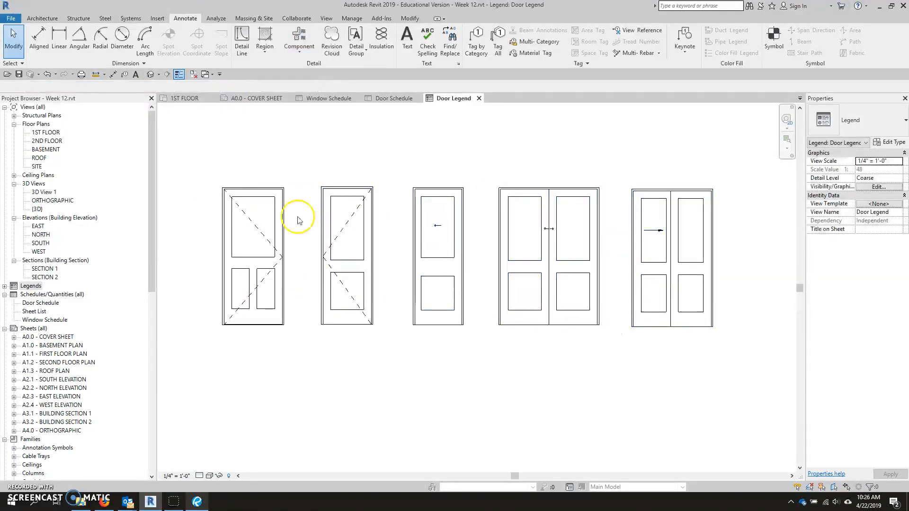
Step: Add a 1/4" Arial text note reading A beneath the exterior door, the first in the row
scroll(371, 326, "down", 1)
scroll(371, 326, "up", 1)
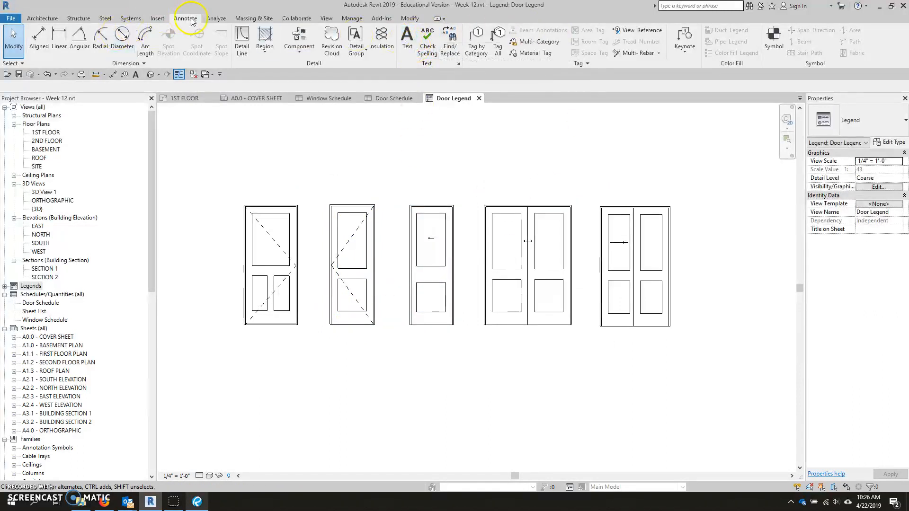
left_click(407, 42)
left_click_drag(255, 334, 289, 365)
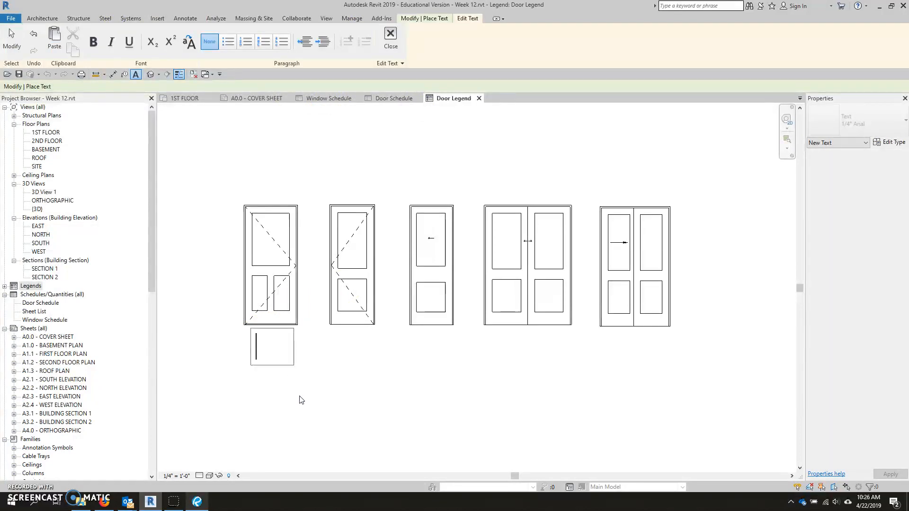
left_click(294, 387)
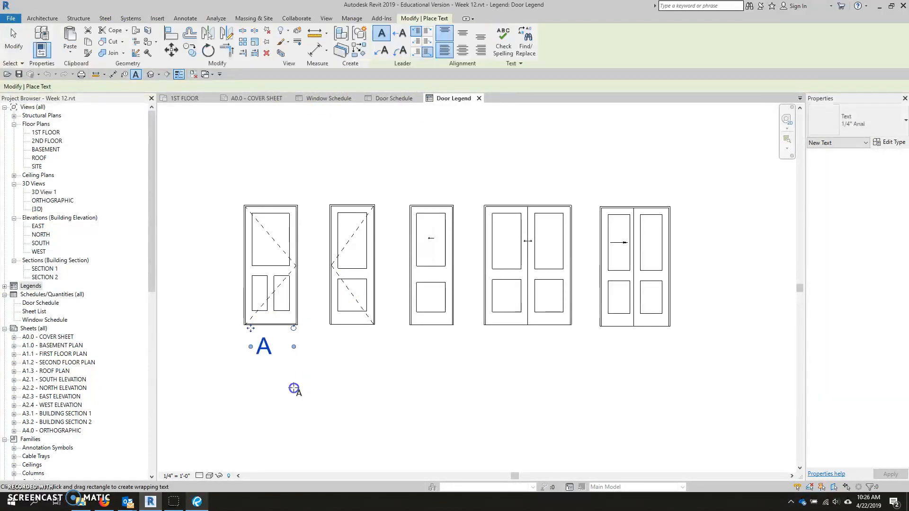
key("Escape")
key("Escape")
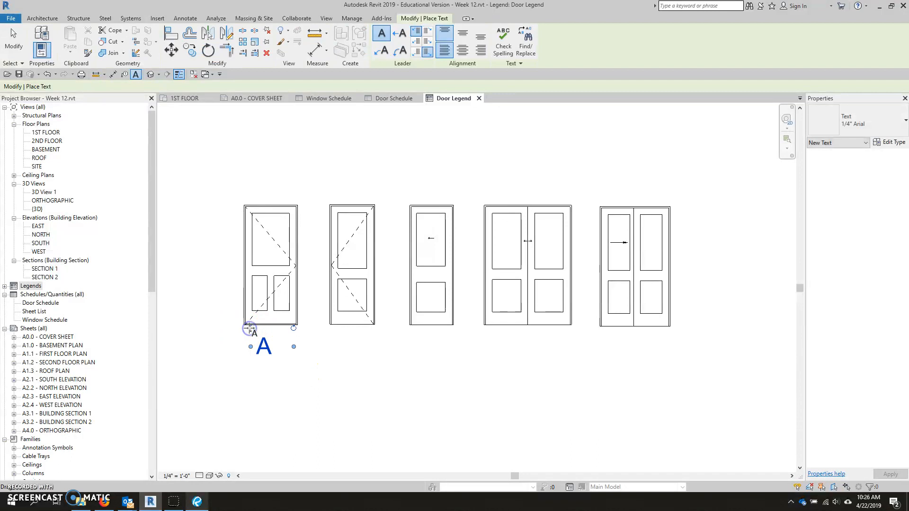
Step: Shift the A label slightly so that it sits centred beneath the first door
left_click(263, 346)
left_click_drag(251, 329, 260, 331)
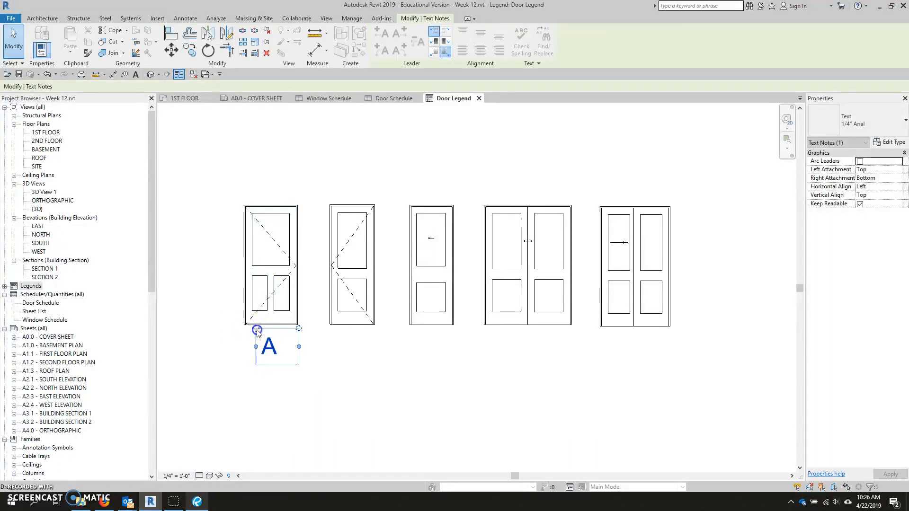
left_click(330, 367)
left_click(270, 350)
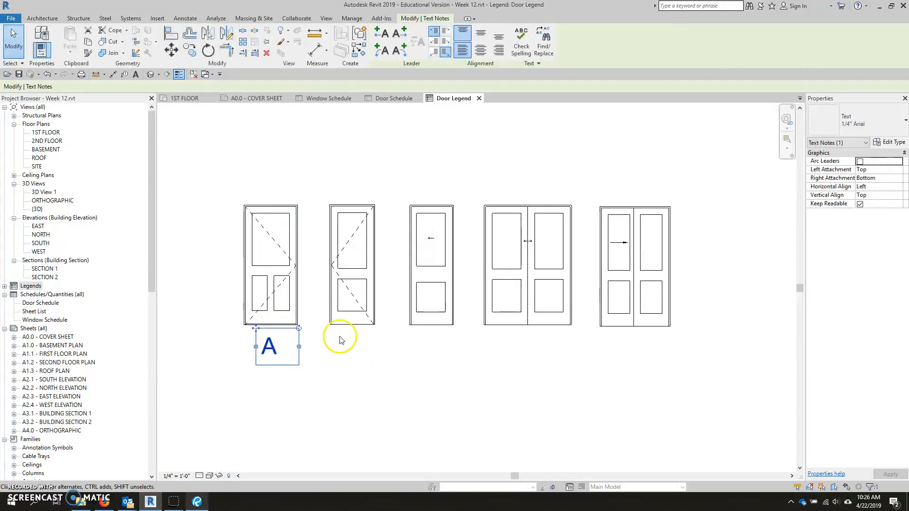
left_click(687, 351)
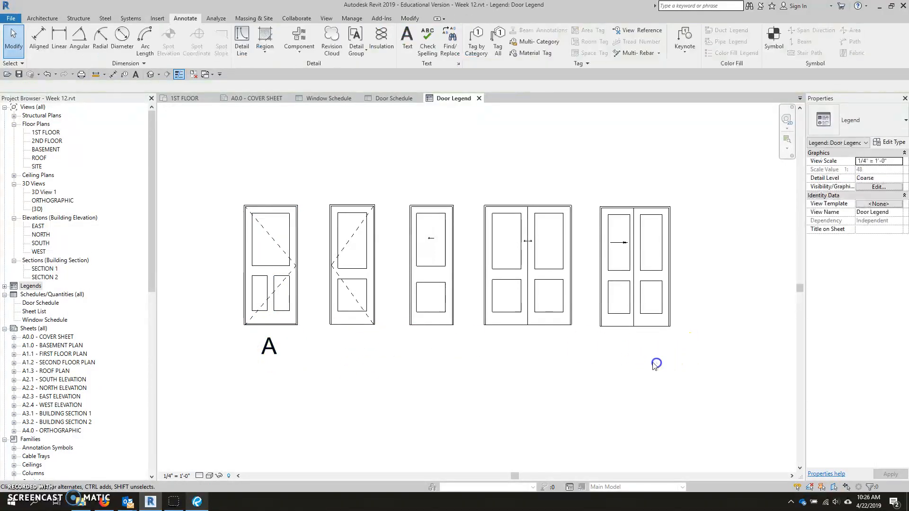
Step: Try to copy the A label beneath the second door, and undo it
left_click(407, 42)
key("Escape")
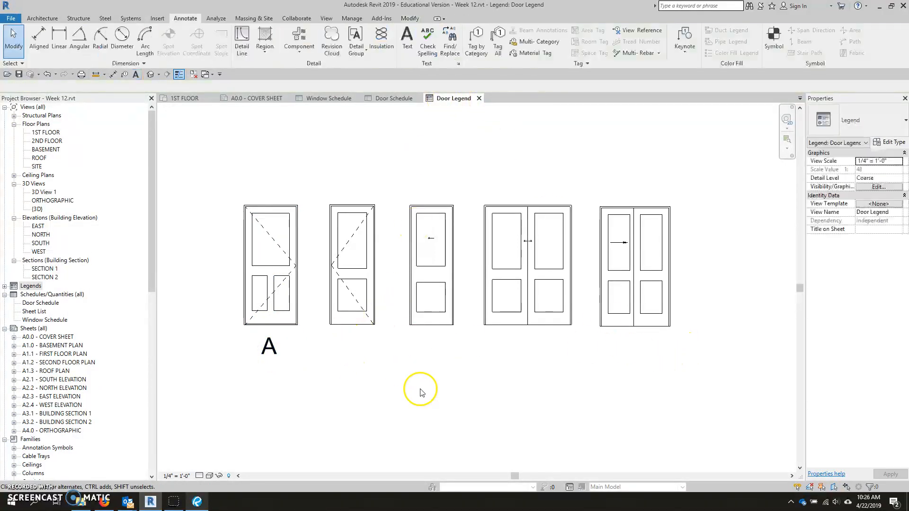
left_click(282, 357)
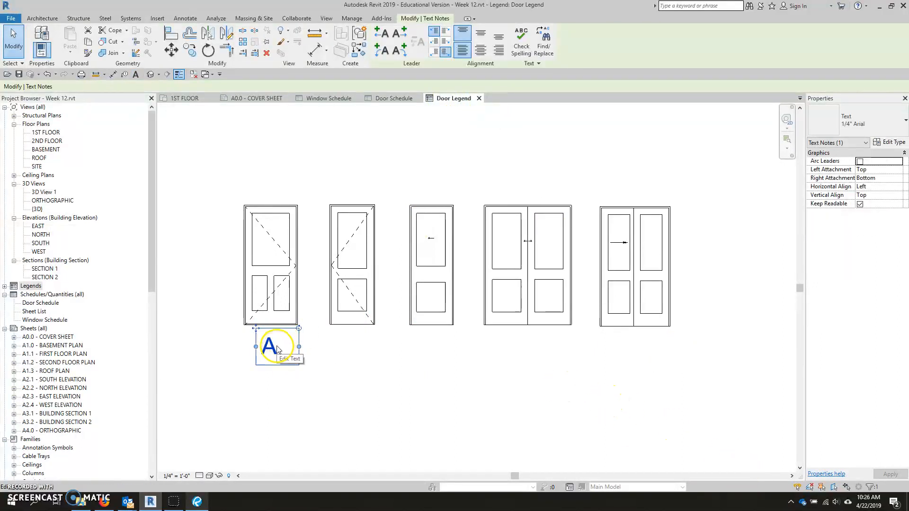
left_click_drag(270, 347, 352, 349, "ctrl")
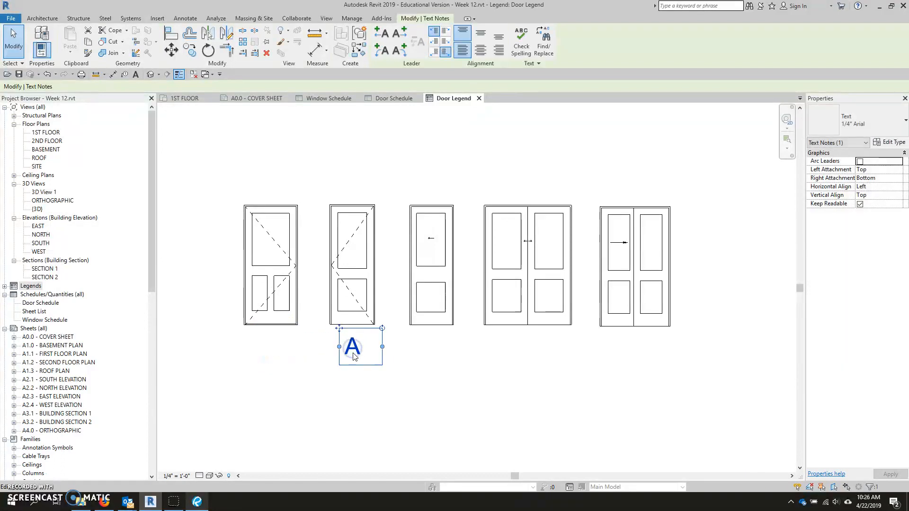
key("ctrl+z")
Step: Copy the A label beneath each of the other four doors, in line with the original
left_click(270, 349)
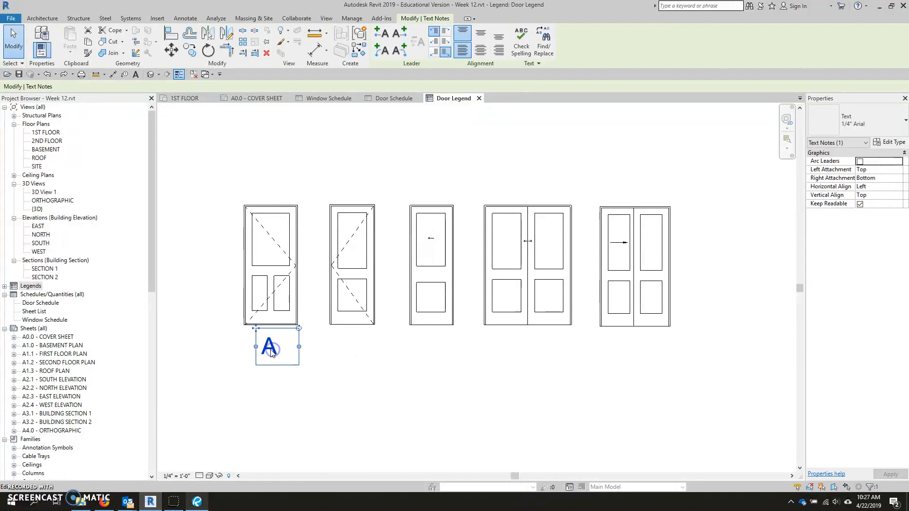
left_click_drag(270, 349, 634, 349, "ctrl")
key("Escape")
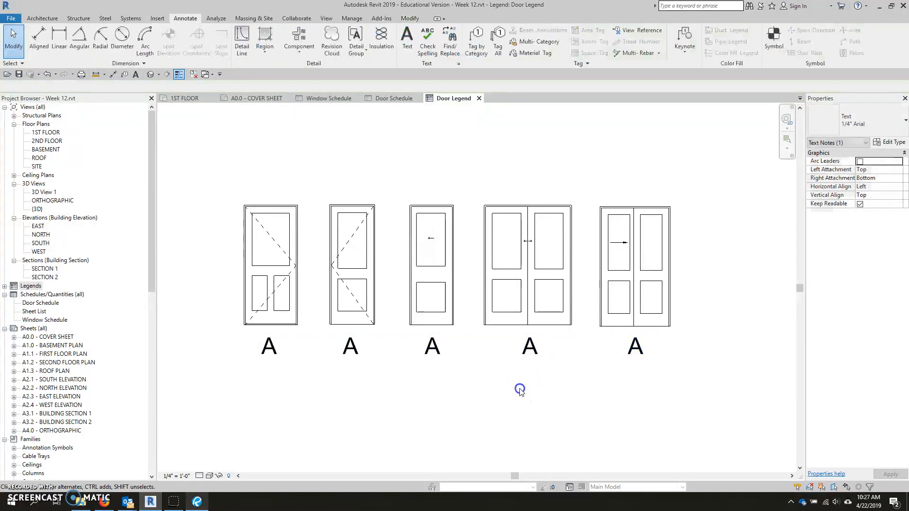
Step: Change the label under the second door to B and the one under the third door to C
double_click(350, 345)
type("b")
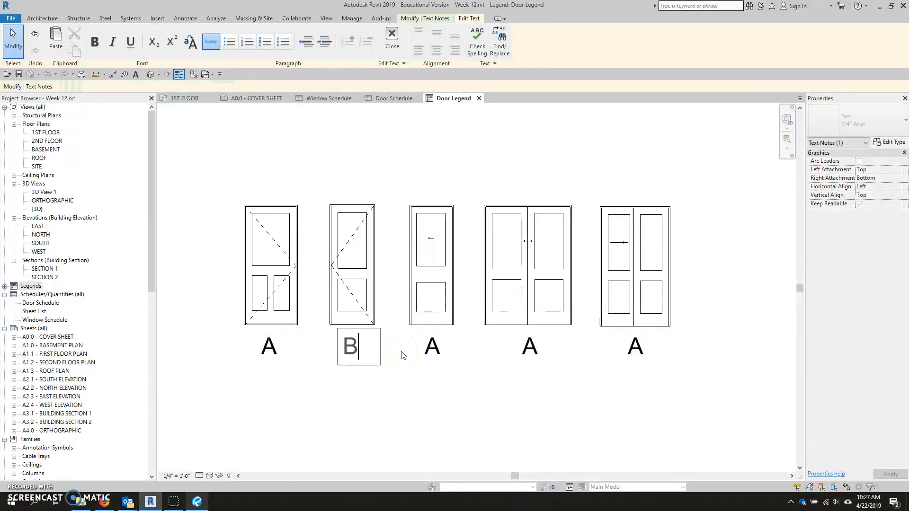
left_click(409, 352)
double_click(407, 350)
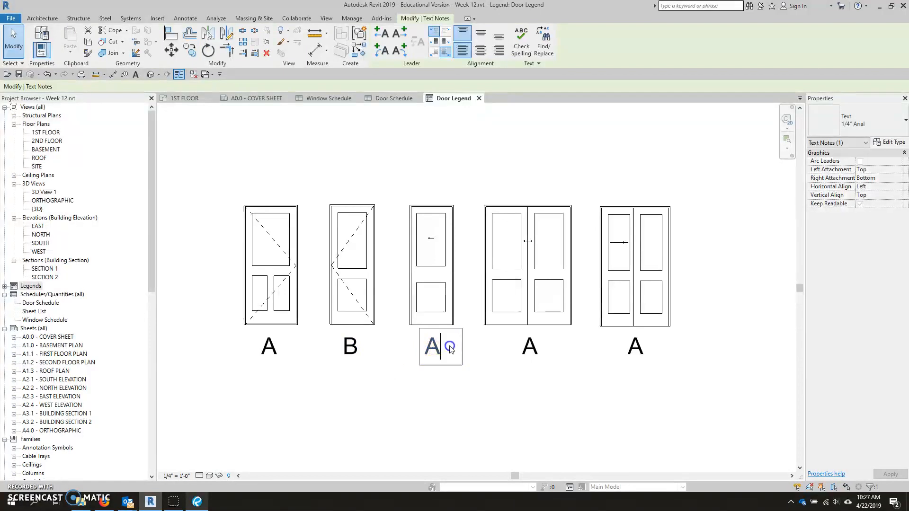
type("C")
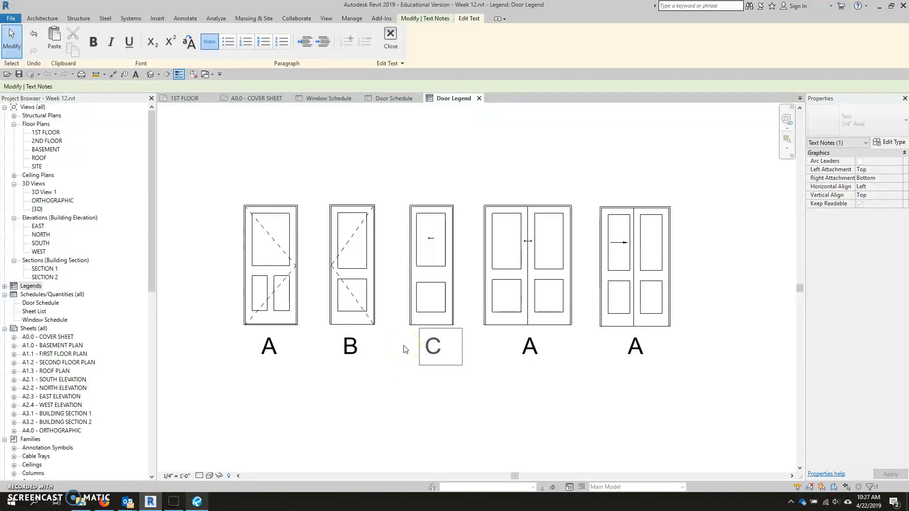
Step: Change the label under the double pocket door to D and the one under the double sliding door to E
left_click(545, 350)
double_click(542, 349)
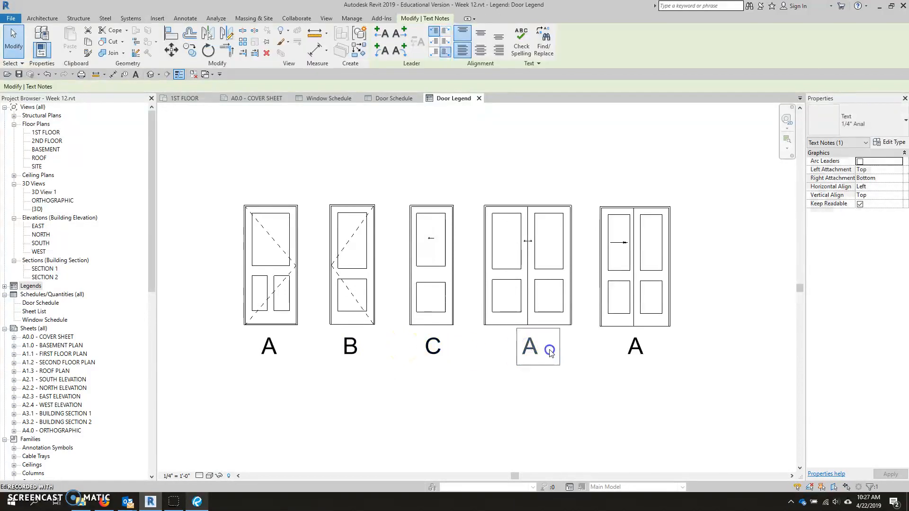
type("D")
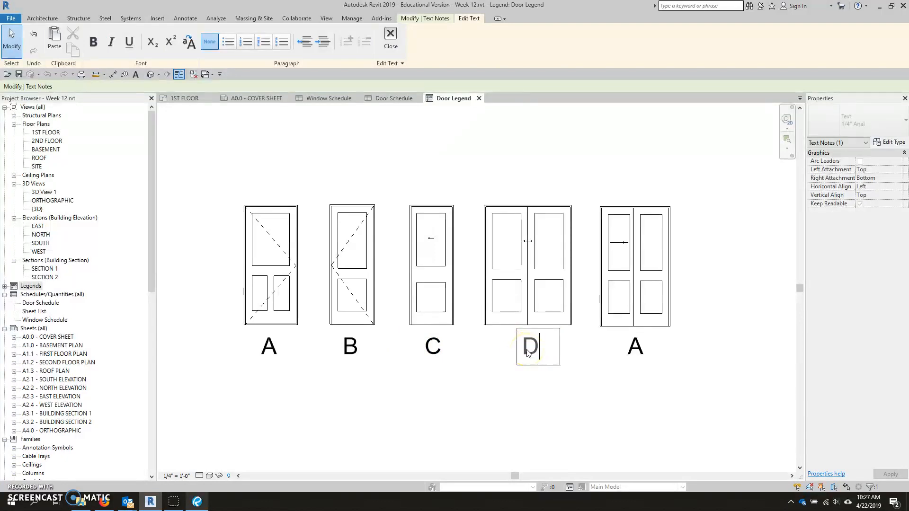
left_click(634, 346)
double_click(644, 353)
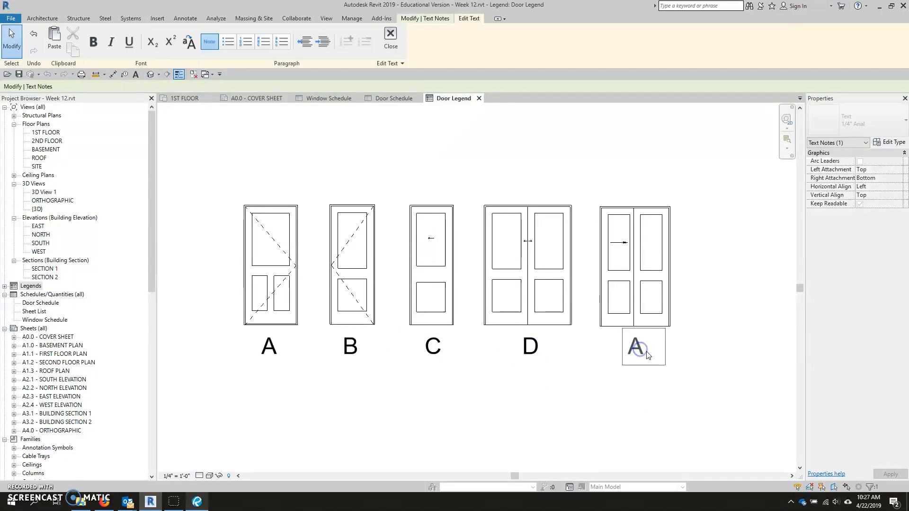
left_click(578, 384)
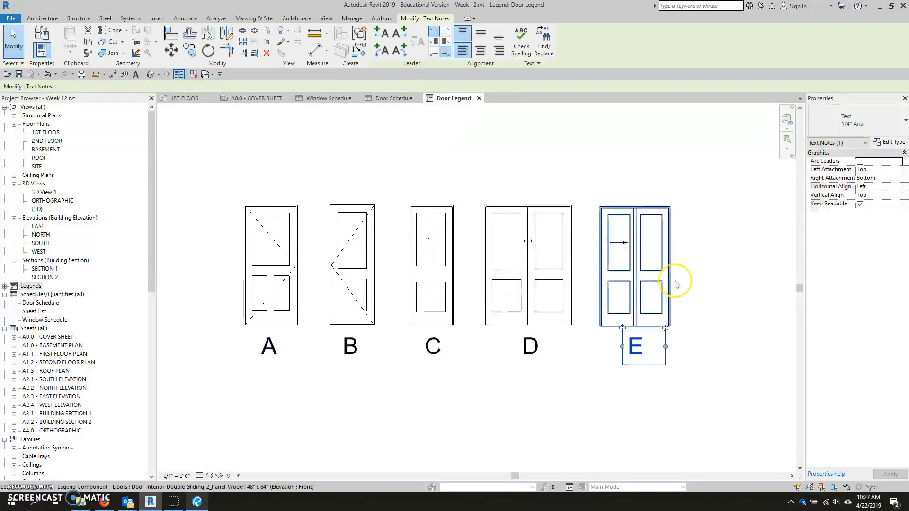
left_click(492, 410)
Step: Open sheet A0.0 - COVER SHEET and place the Door Legend view directly below the Window Schedule
double_click(31, 337)
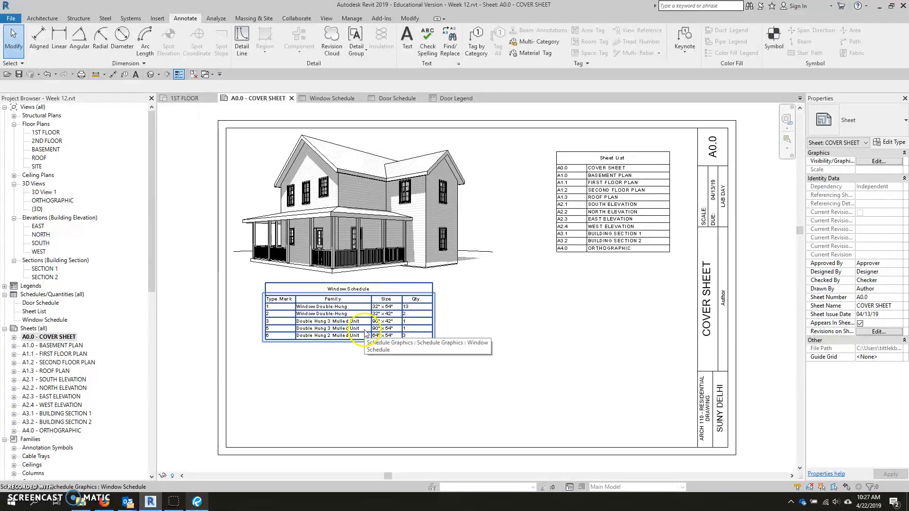
left_click(5, 286)
left_click_drag(41, 294, 374, 366)
left_click(360, 396)
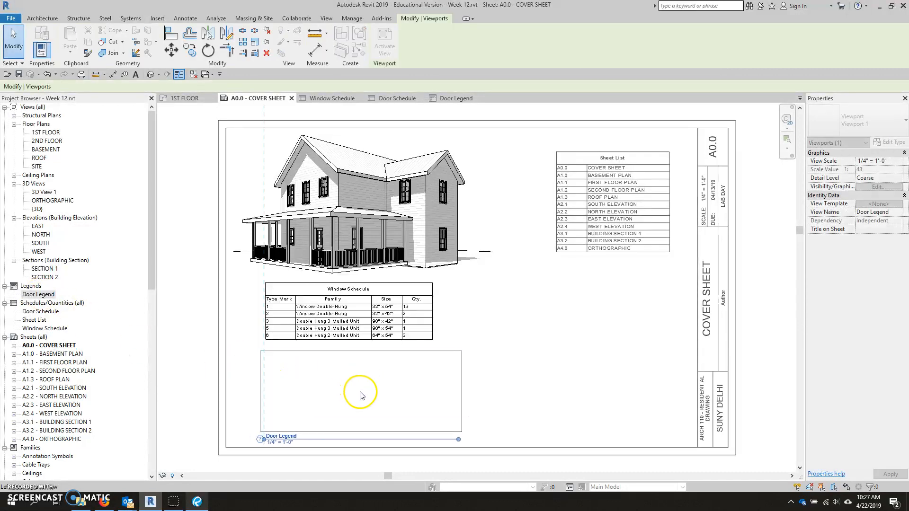
left_click(538, 376)
scroll(263, 438, "up", 4)
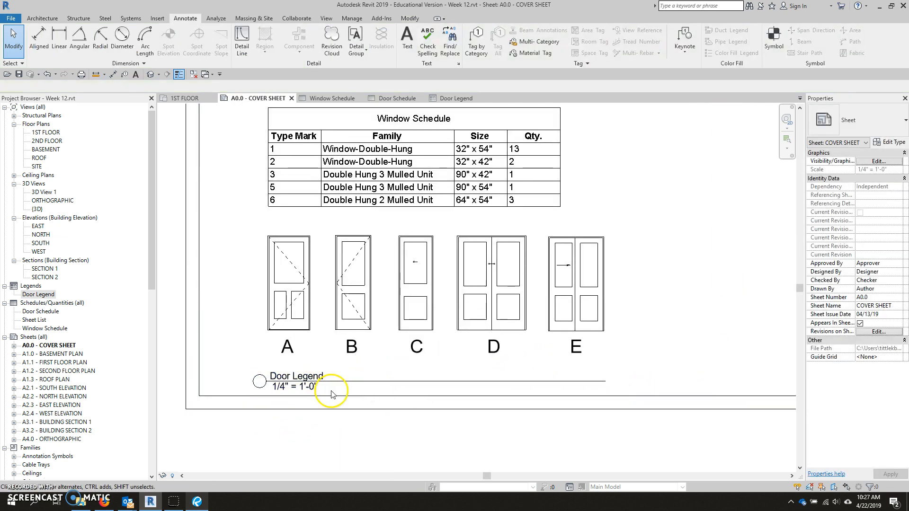
scroll(349, 429, "down", 3)
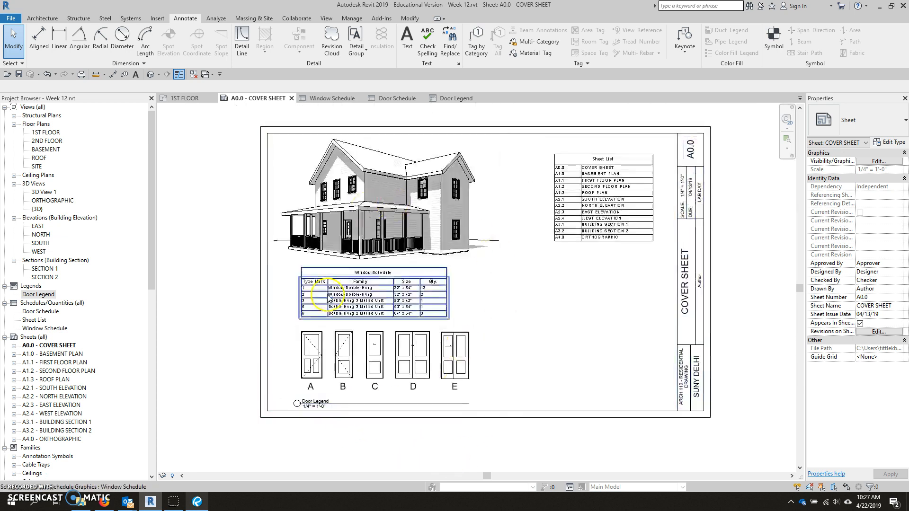
middle_click_drag(518, 356, 444, 353)
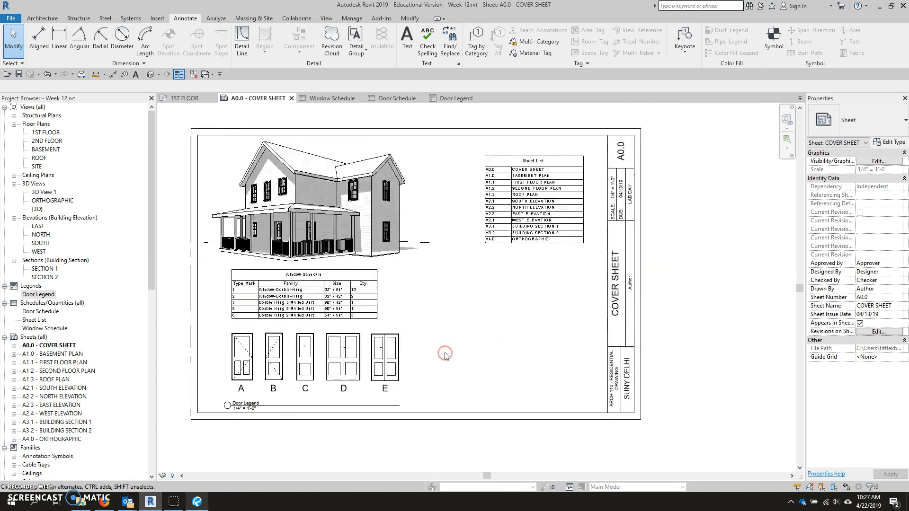
scroll(459, 349, "up", 1)
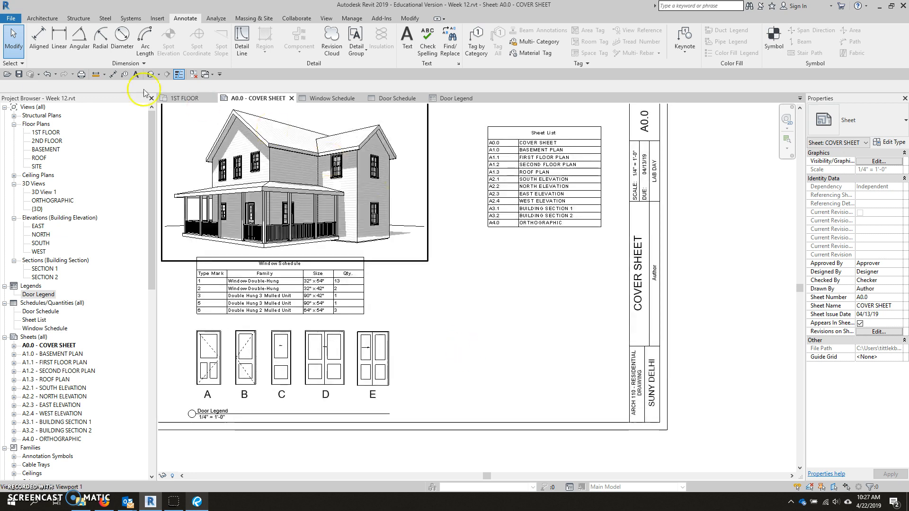
Step: In the Door Schedule, set door 1's Construction Type to A and apply the change to all elements of that type
double_click(41, 312)
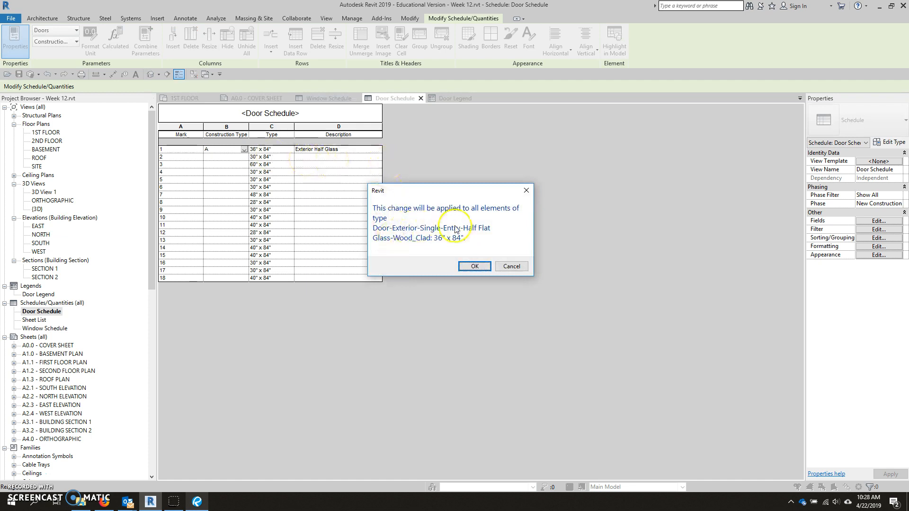
left_click(473, 266)
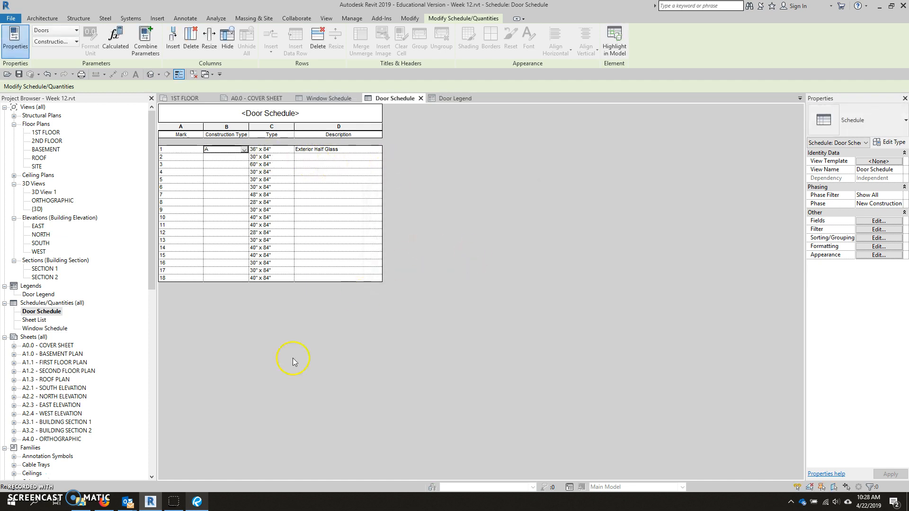
Step: Consult the door table in the reference cover sheet PDF and set door 2's Construction Type to B for all elements of that type
left_click(199, 504)
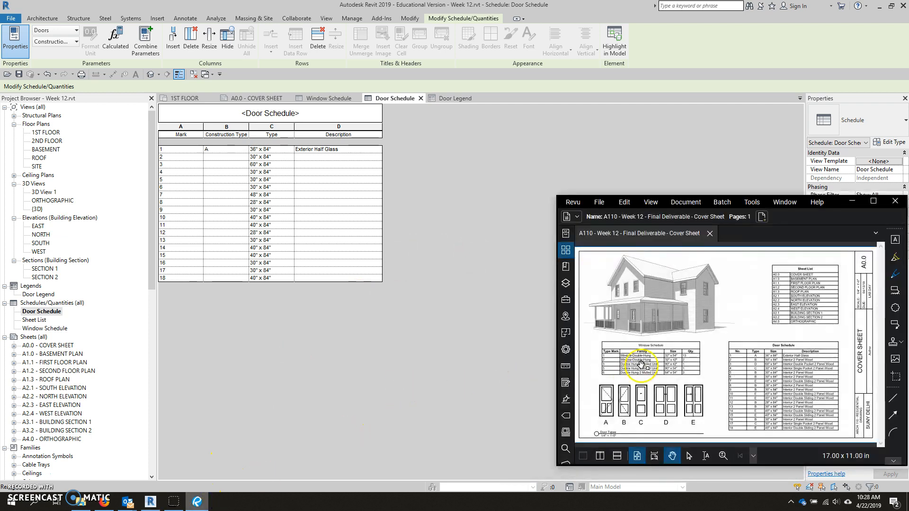
scroll(778, 388, "up", 5)
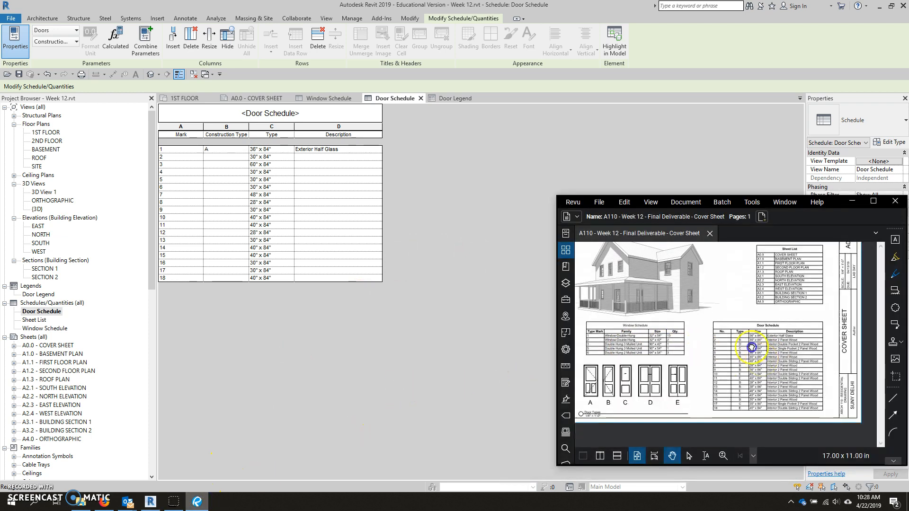
left_click_drag(727, 338, 719, 340)
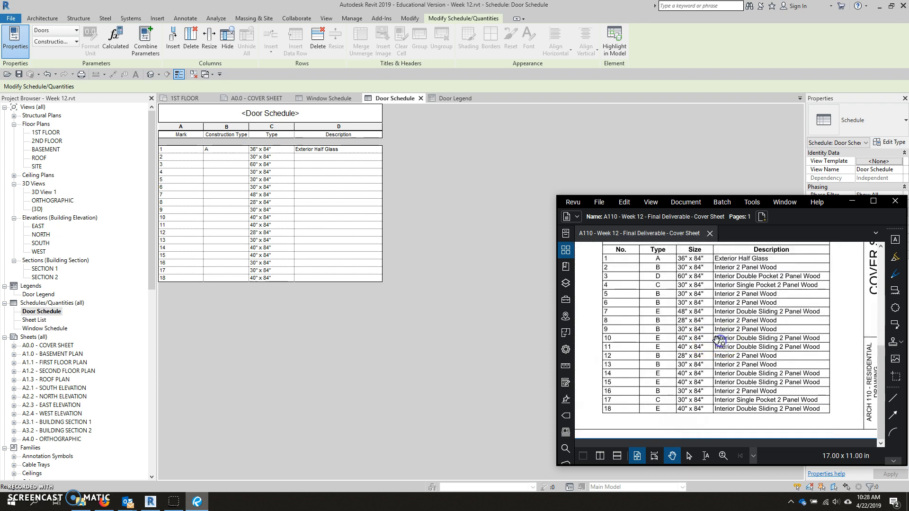
left_click(229, 160)
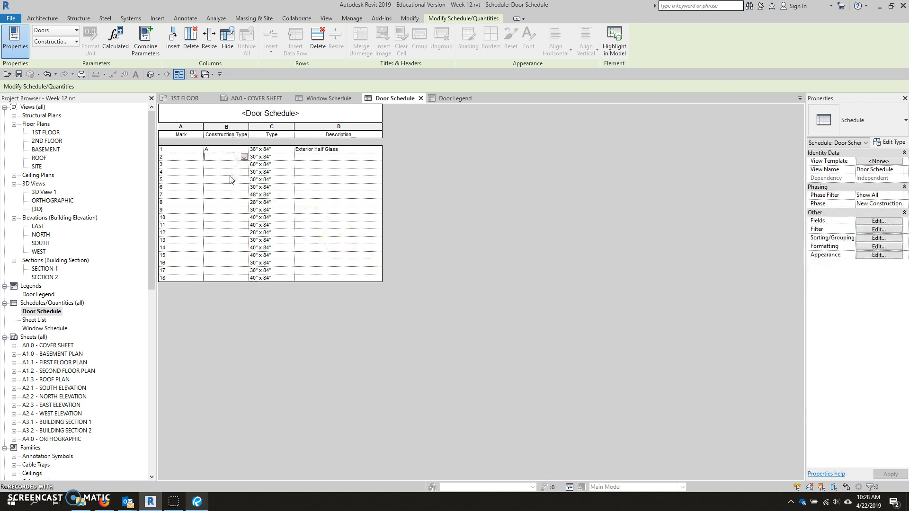
key("Return")
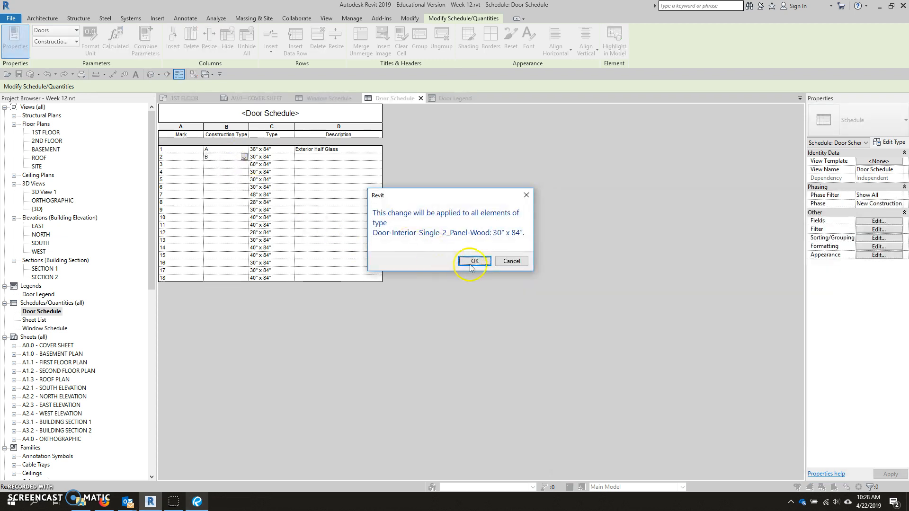
left_click(469, 260)
left_click(261, 469)
Step: Following the reference table, set door 3's Construction Type to D and apply the change to all elements of that type
left_click(197, 502)
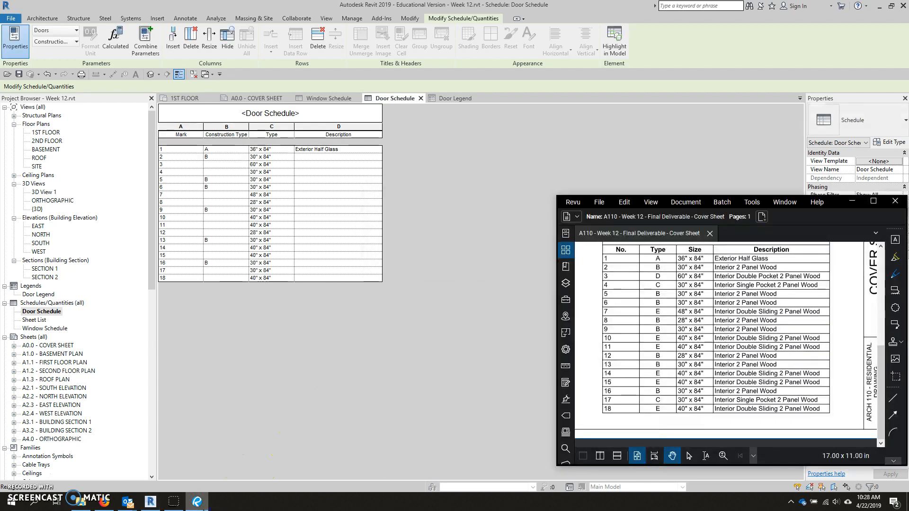
left_click(217, 164)
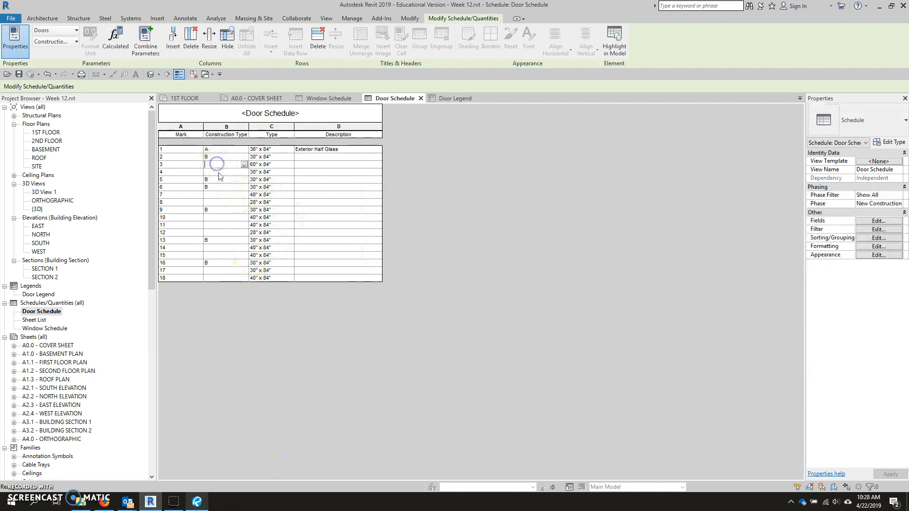
type("D")
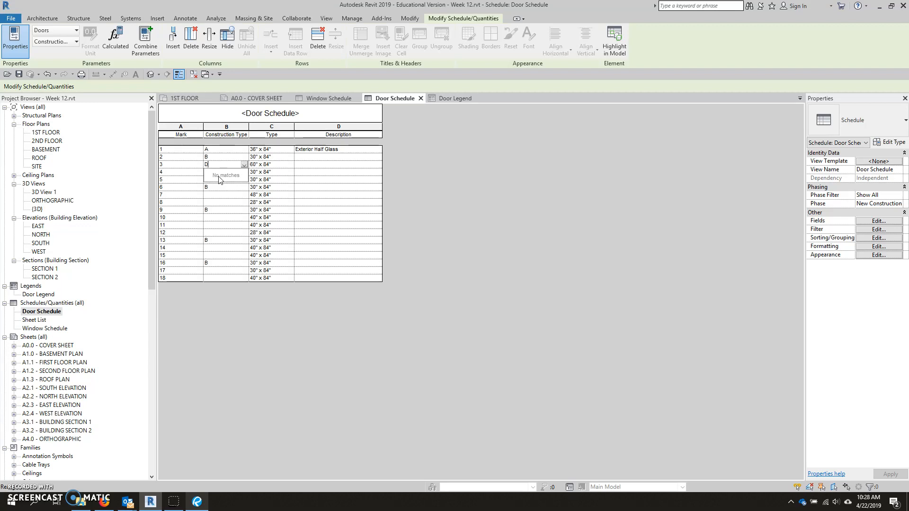
left_click(241, 199)
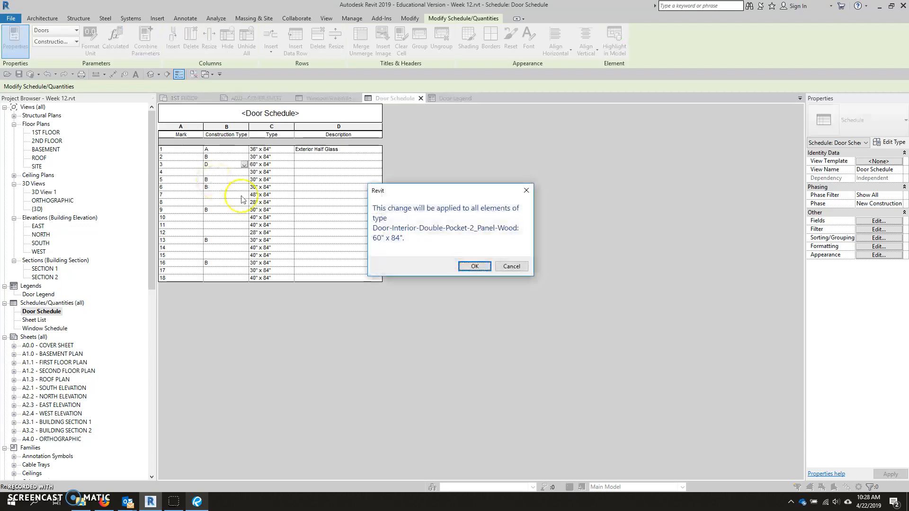
left_click(474, 266)
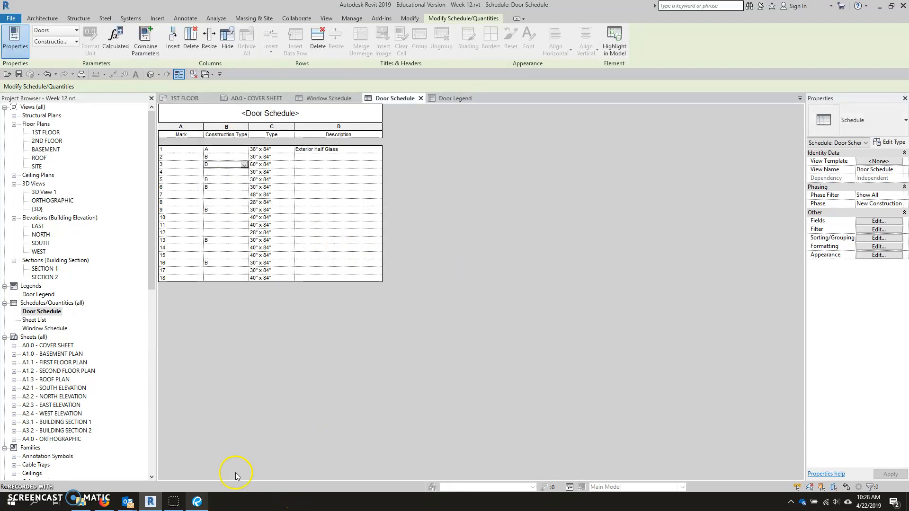
Step: Turn off the blank row before data in the Door Schedule's appearance settings
left_click(197, 502)
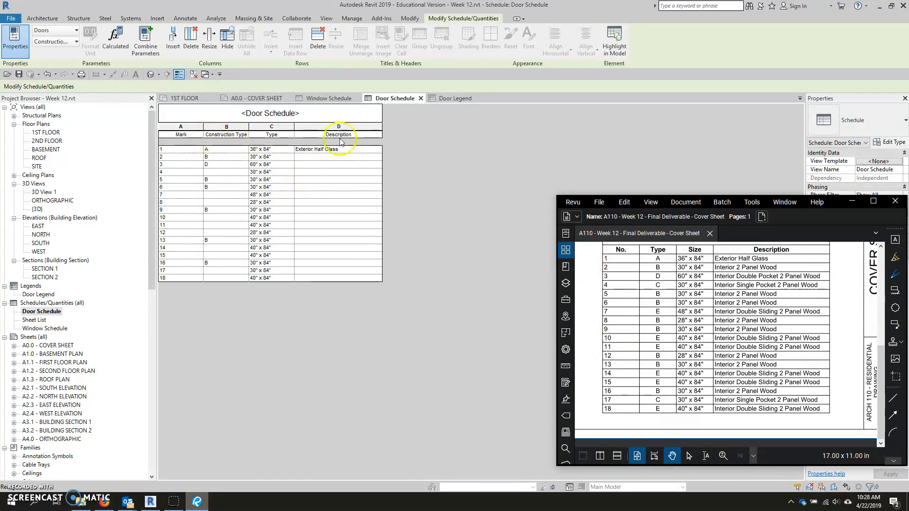
left_click(529, 217)
left_click(878, 256)
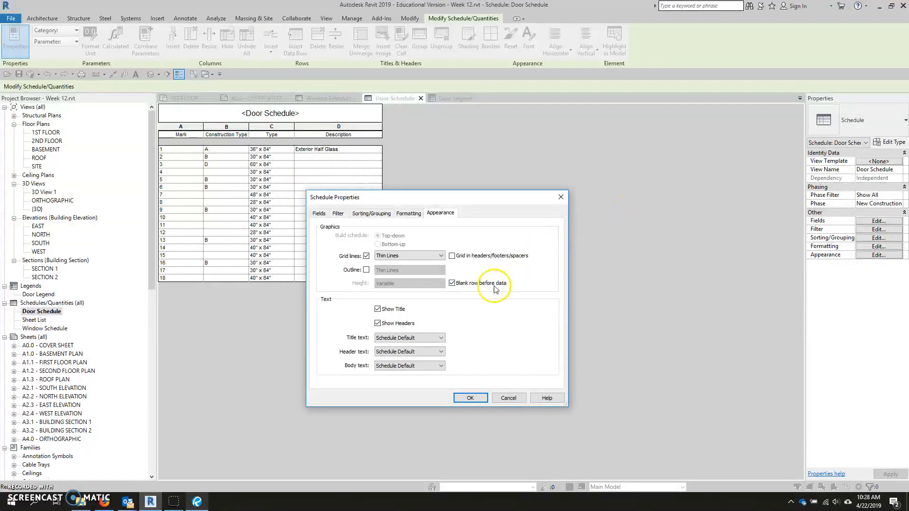
left_click(452, 284)
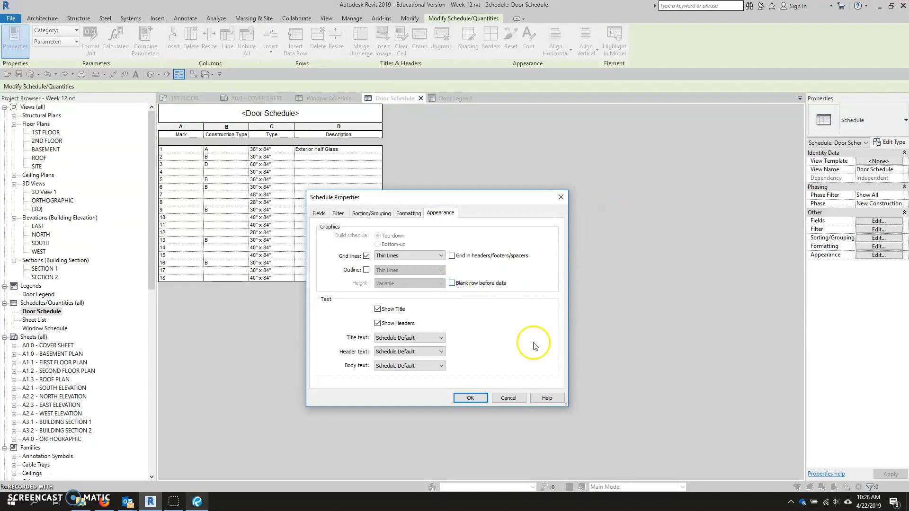
left_click(470, 398)
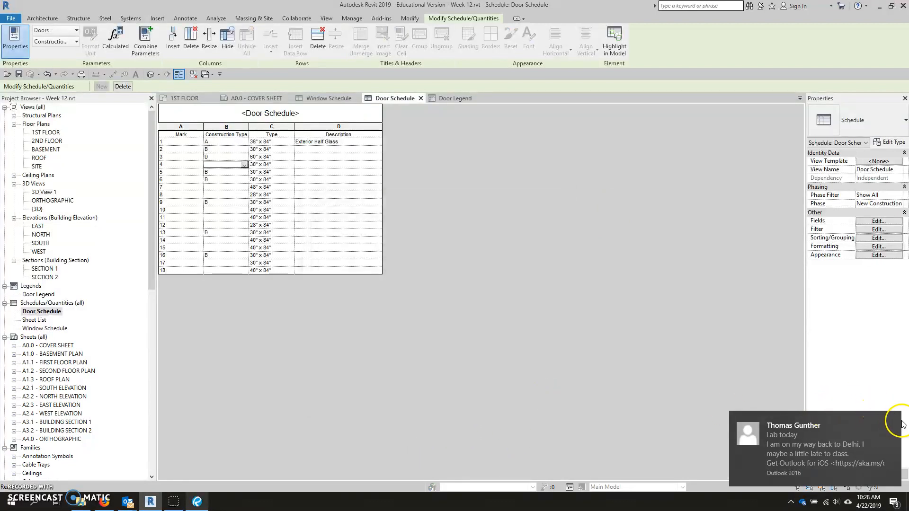
Step: Rename the Door Schedule's Mark column header to No. and its Type column header to Size
left_click(892, 421)
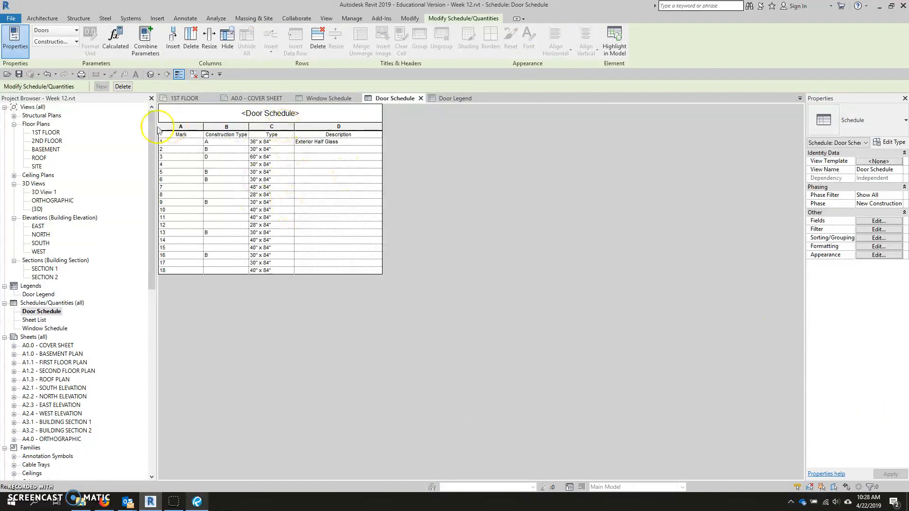
left_click(199, 137)
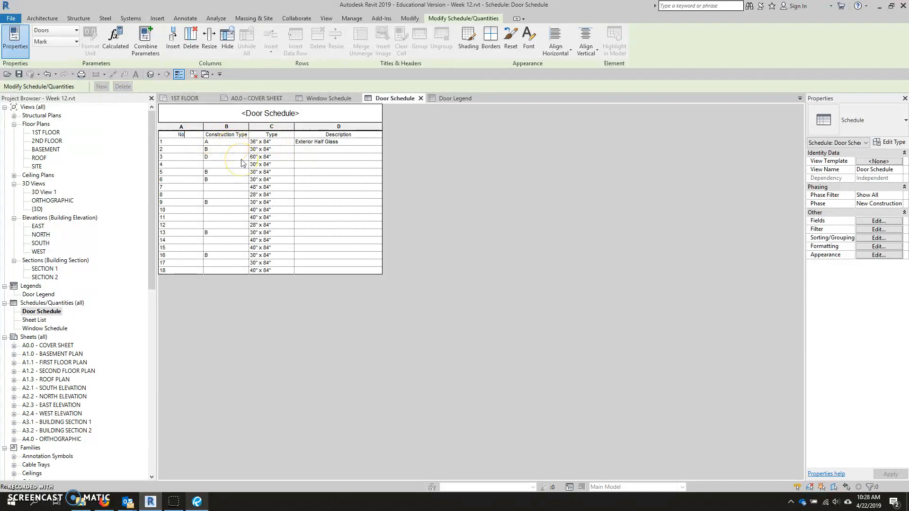
type("No.")
left_click(273, 135)
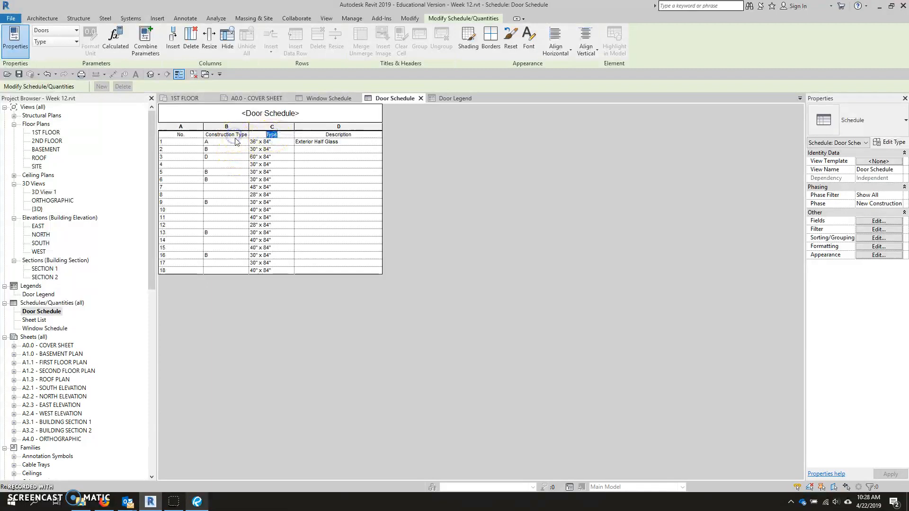
Step: Make the Description and Size column headers of the Door Schedule bold
left_click(340, 136)
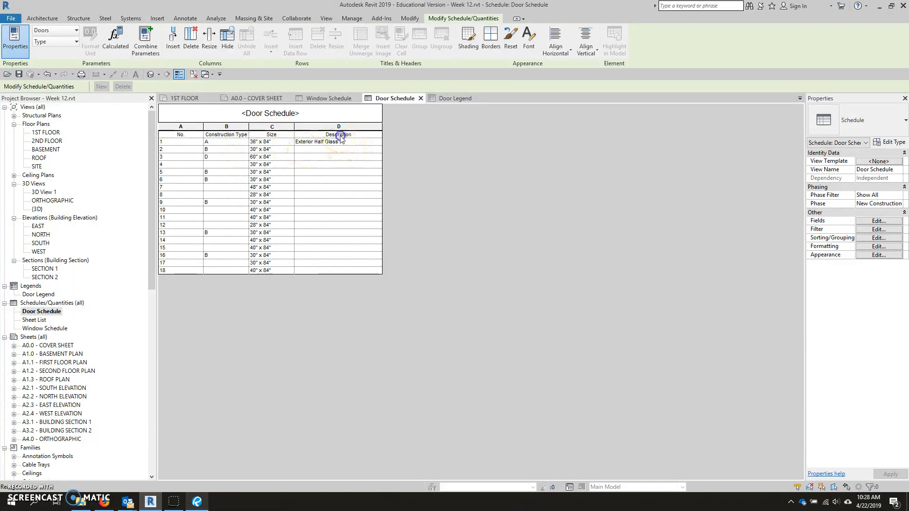
left_click(528, 38)
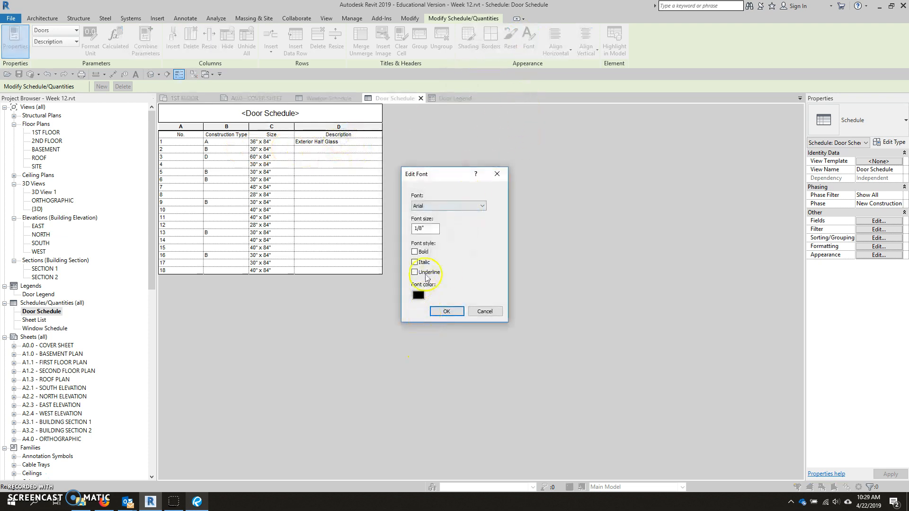
left_click(440, 309)
left_click(260, 142)
left_click(529, 47)
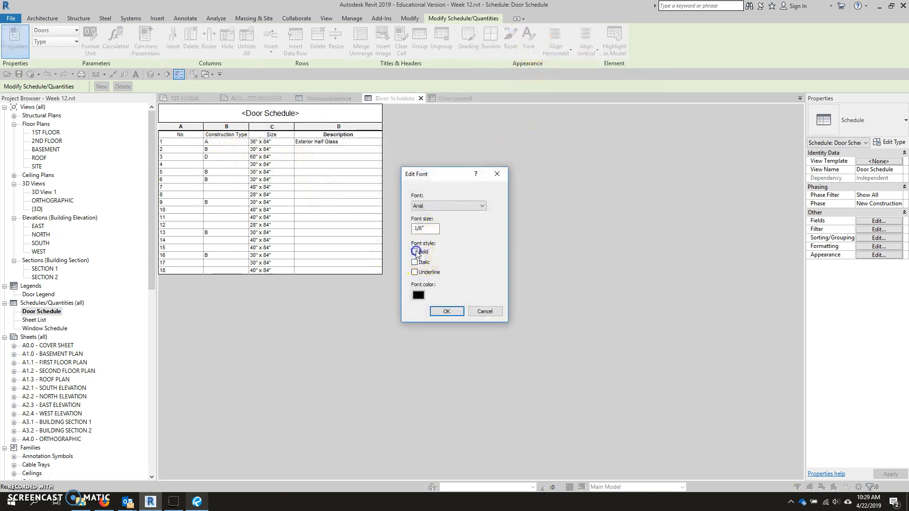
left_click(445, 311)
Step: Make the Construction Type and No. headers bold and widen the Construction Type column to fit its header on one line
left_click(225, 142)
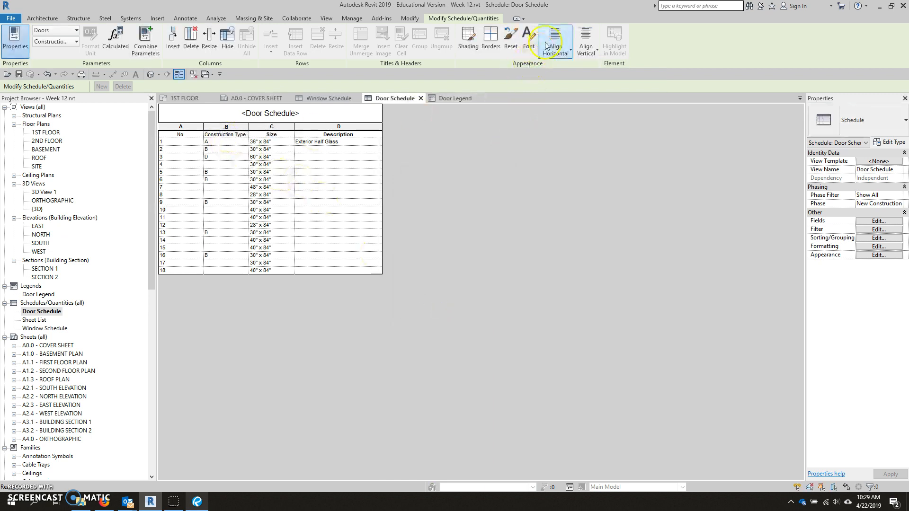
left_click(529, 45)
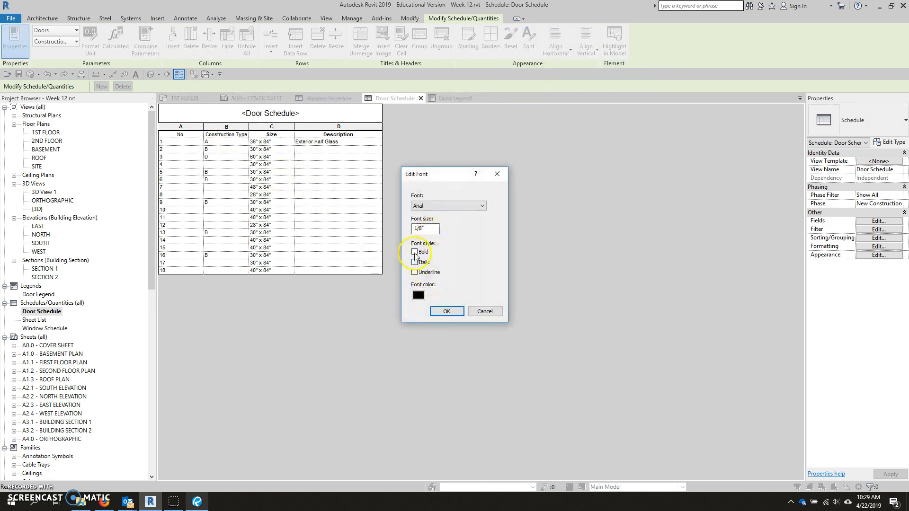
left_click(447, 311)
left_click(179, 134)
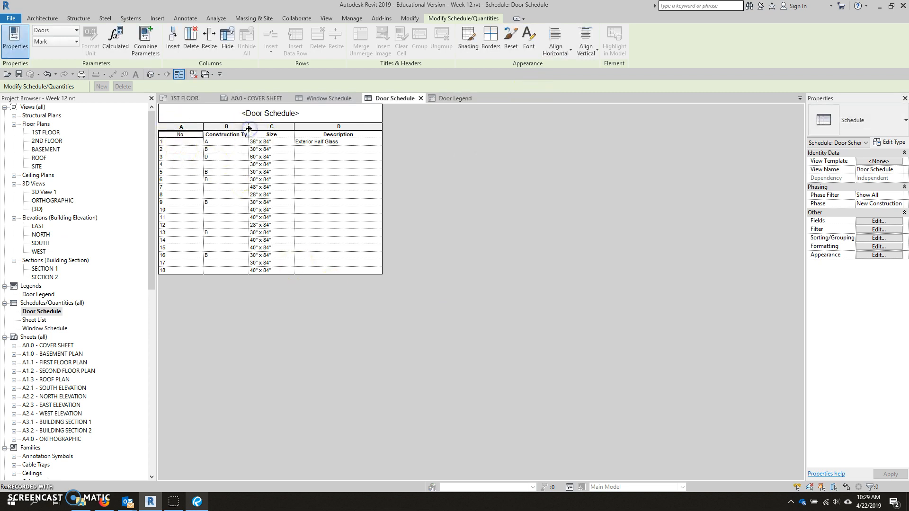
left_click_drag(249, 125, 268, 125)
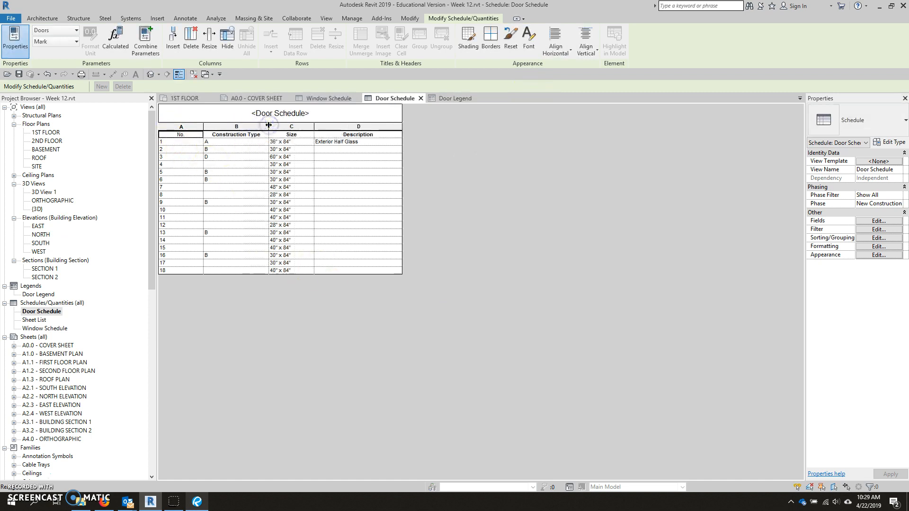
left_click(198, 502)
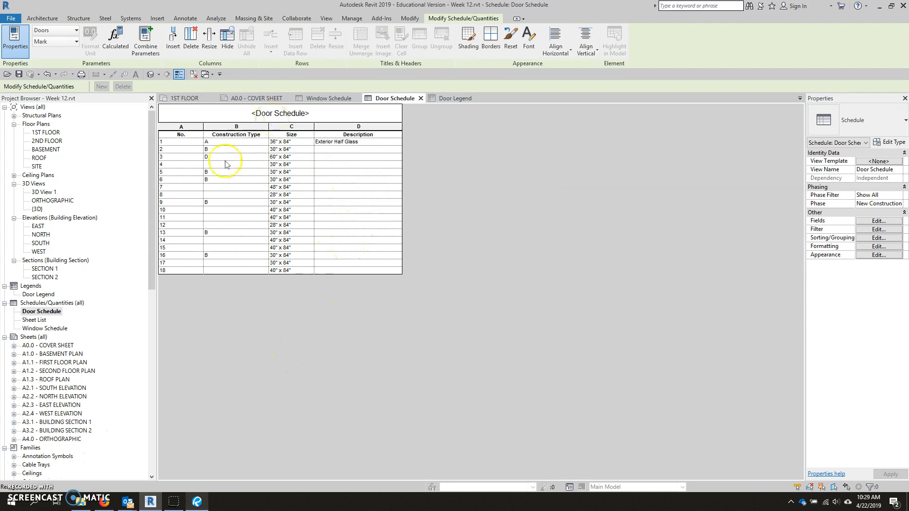
Step: Open sheet A0.0 - COVER SHEET and place the Door Schedule below the Sheet List, level with the top of the Window Schedule
double_click(44, 346)
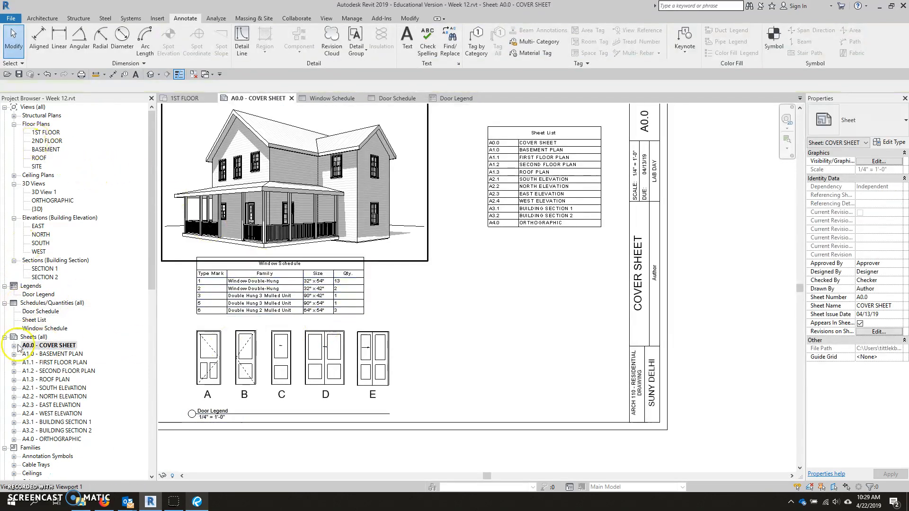
left_click(42, 328)
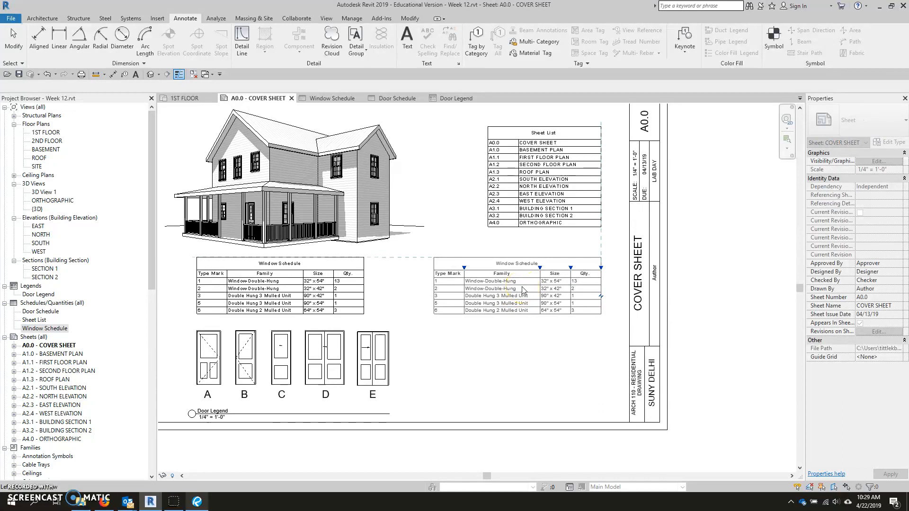
key("Escape")
left_click_drag(43, 311, 412, 330)
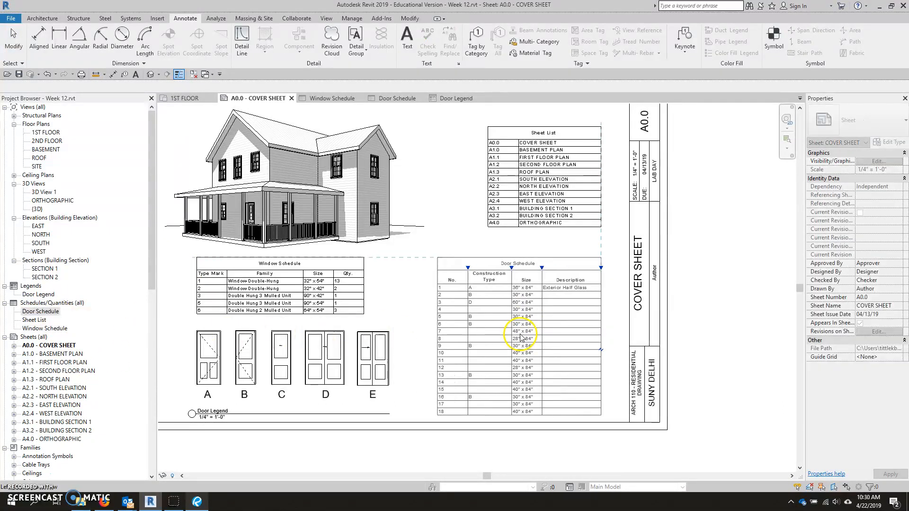
left_click(521, 337)
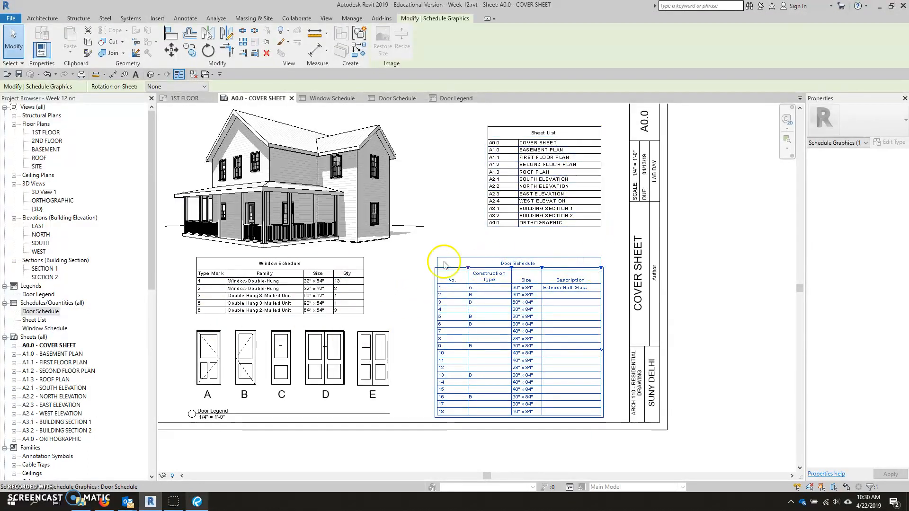
Step: Widen the Description column of the placed Door Schedule slightly toward the title block
left_click(611, 337)
left_click(604, 314)
left_click_drag(601, 268, 620, 267)
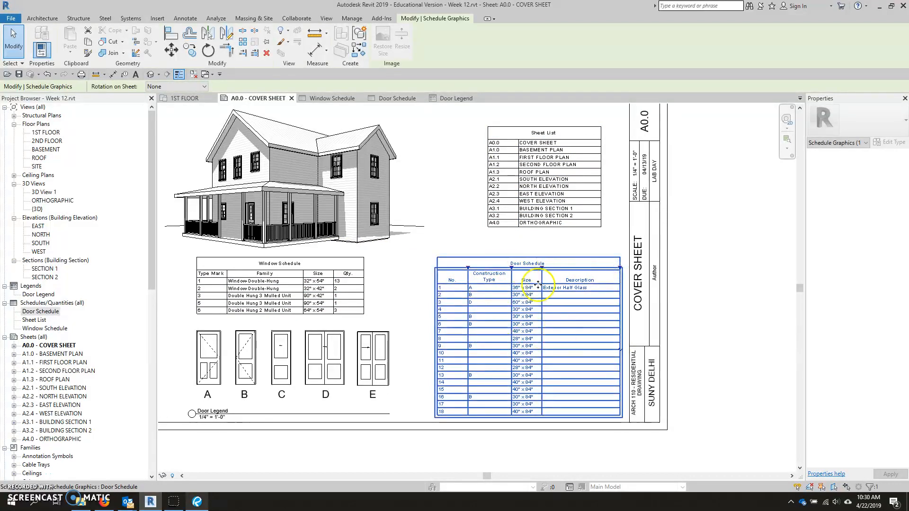
left_click(446, 244)
Step: Examine the placed Door Schedule's text fit up close, followed by the layout of the whole cover sheet
scroll(523, 292, "up", 2)
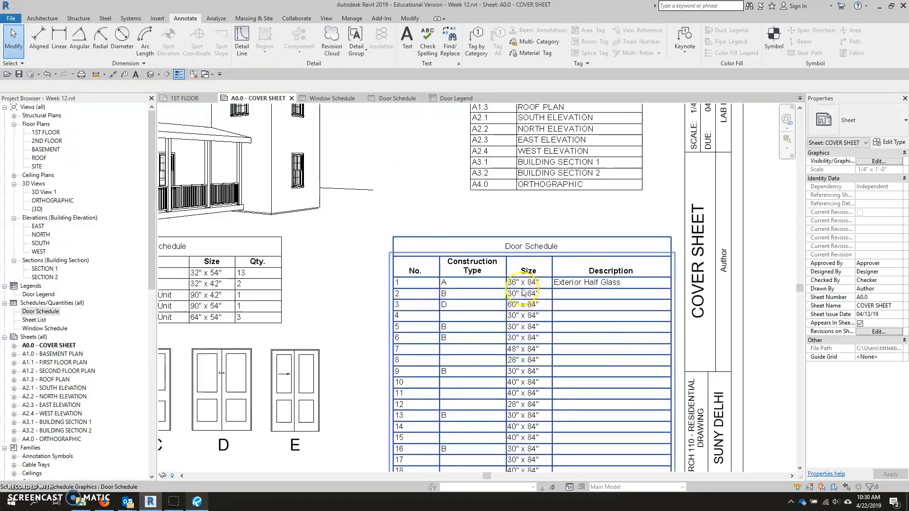
scroll(523, 292, "up", 2)
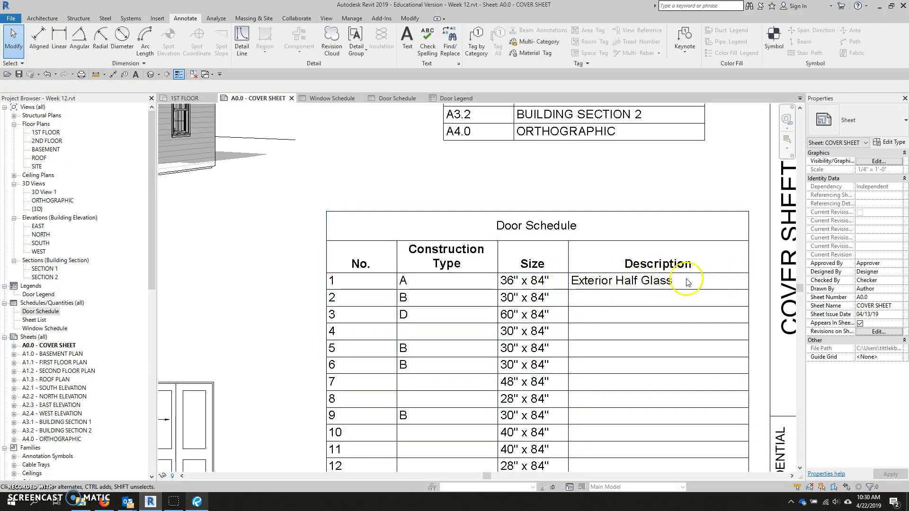
scroll(450, 333, "down", 4)
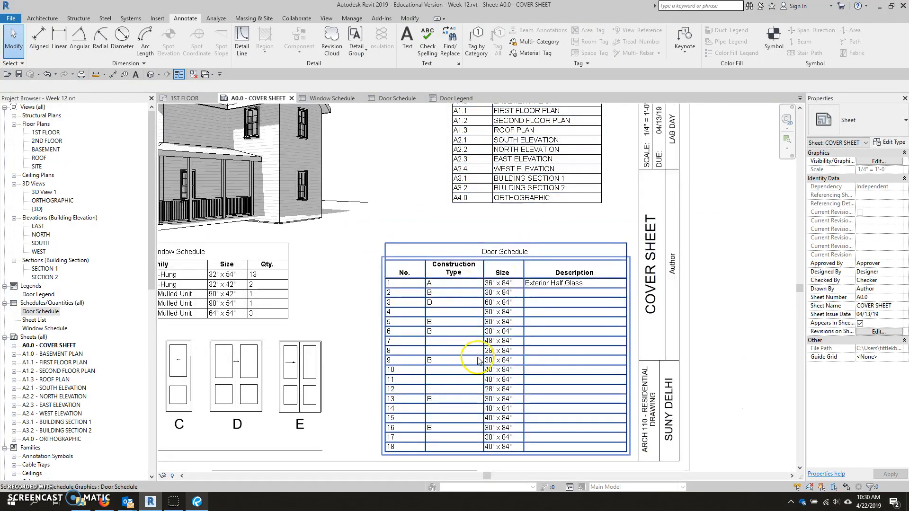
scroll(478, 358, "down", 2)
middle_click_drag(513, 356, 518, 298)
middle_click_drag(398, 317, 454, 316)
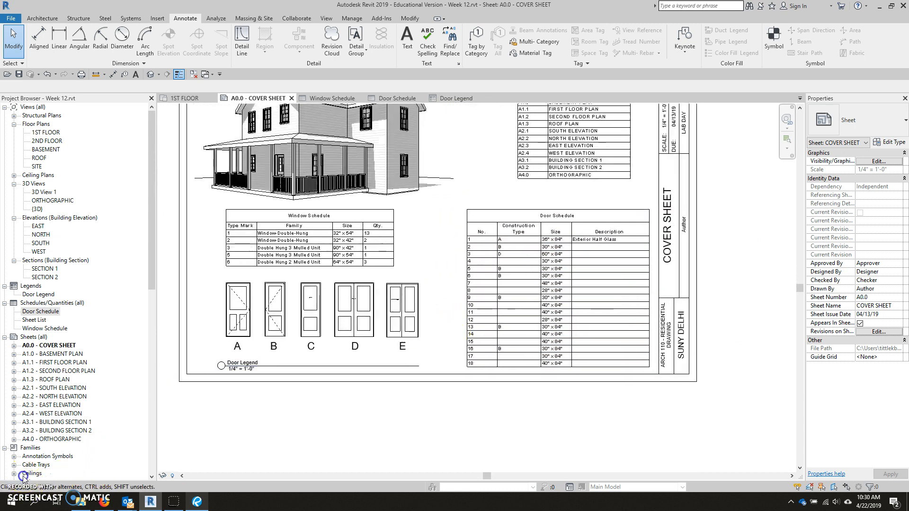
key("z")
key("f")
left_click(527, 326)
middle_click_drag(548, 309, 503, 311)
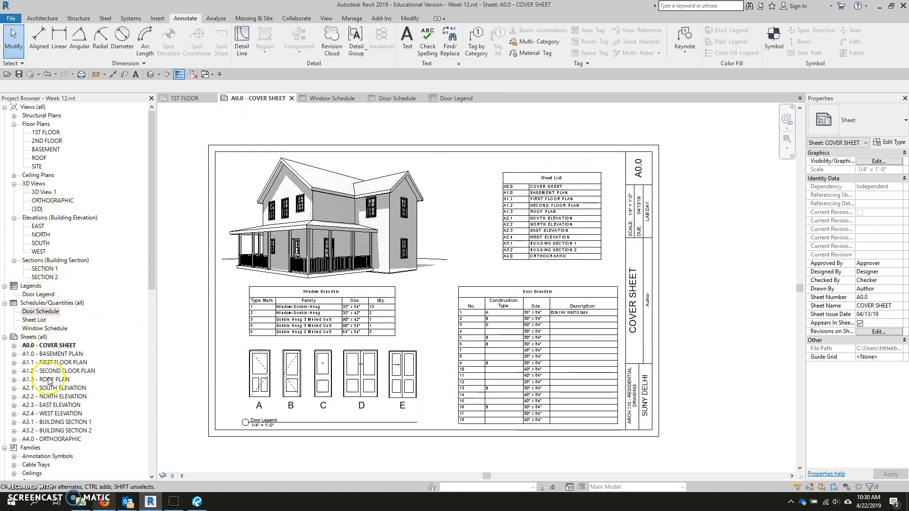
Step: Open sheet A1.1 - FIRST FLOOR PLAN
double_click(54, 362)
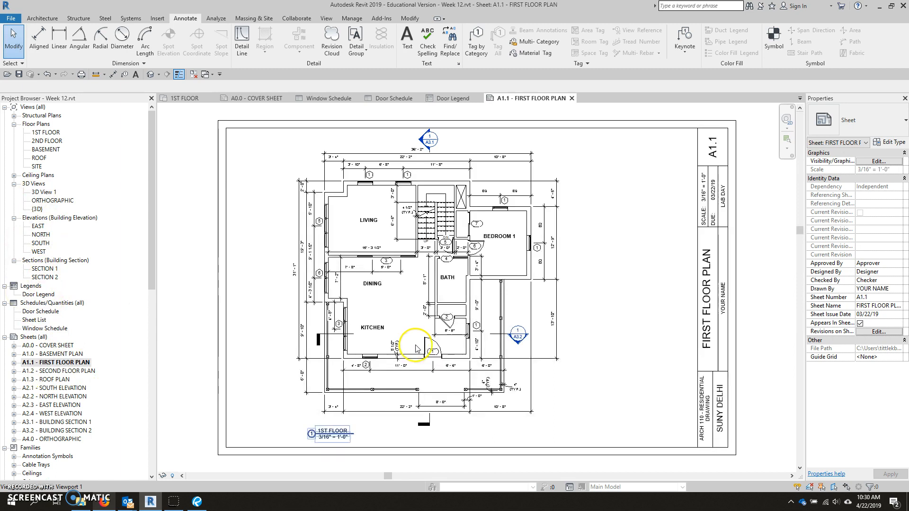